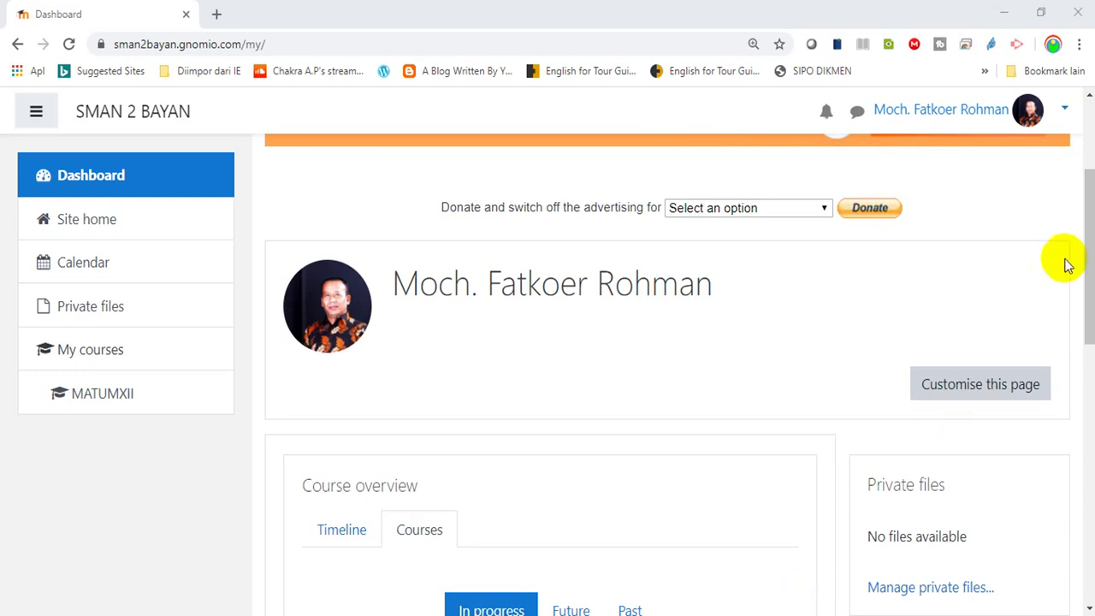
{"action": "left_click", "coordinate": [1005, 23]}
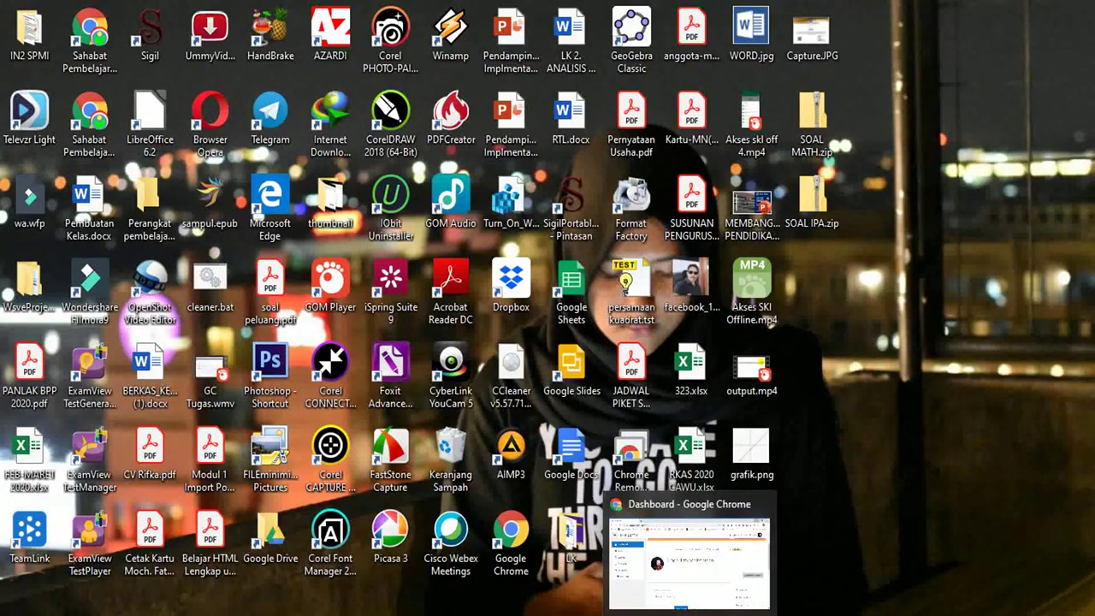
{"action": "left_click", "coordinate": [688, 615]}
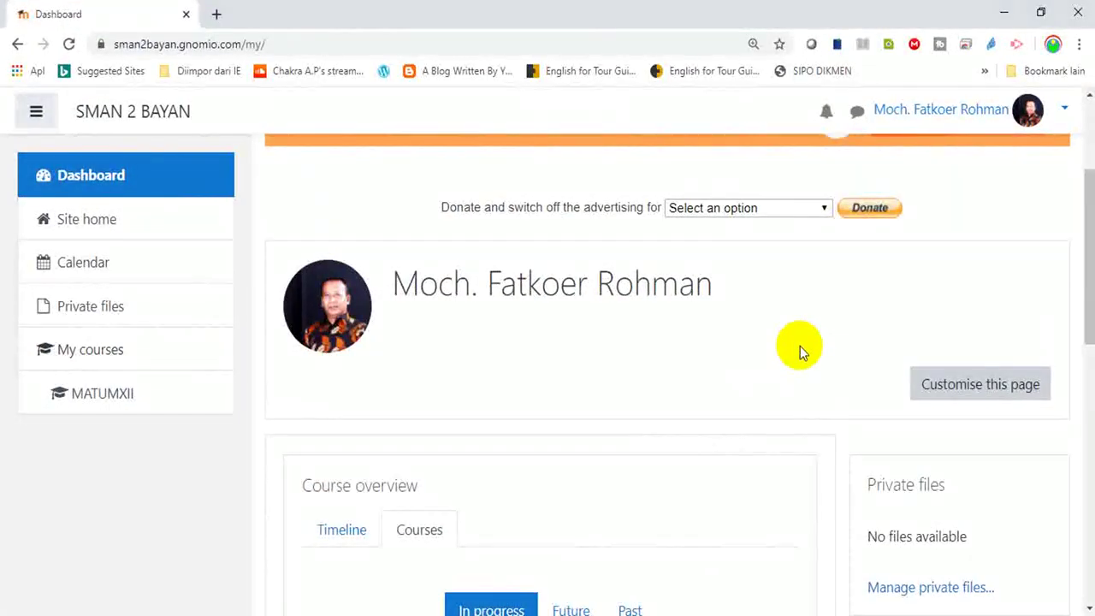
Open the Matematika Umum Kelas XII course from the course overview and turn editing on
{"action": "left_click_drag", "start_coordinate": [1083, 240], "coordinate": [1056, 367]}
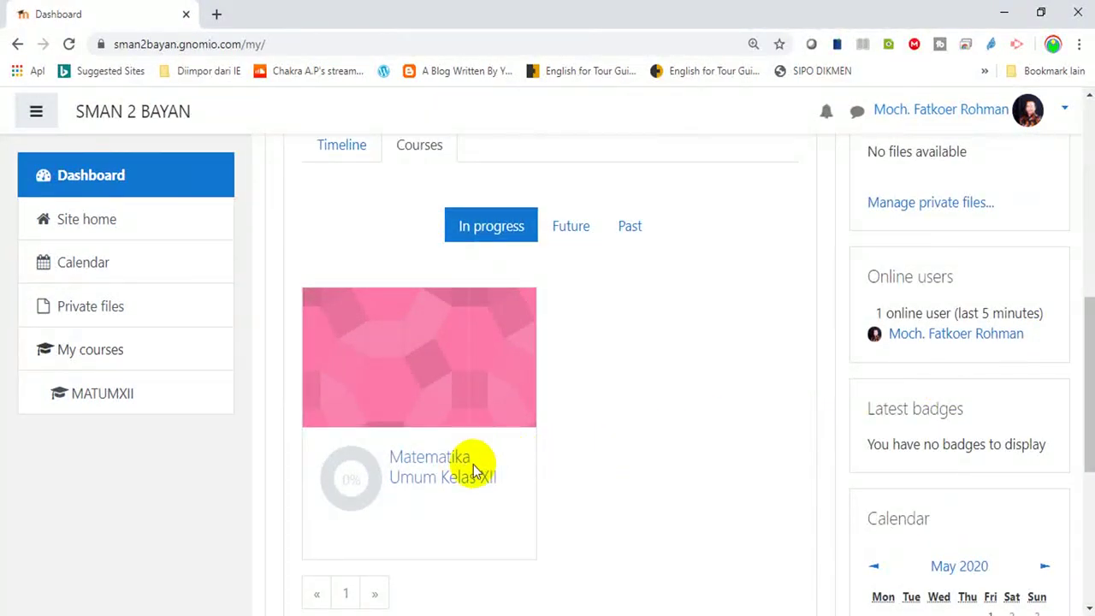
{"action": "left_click", "coordinate": [447, 478]}
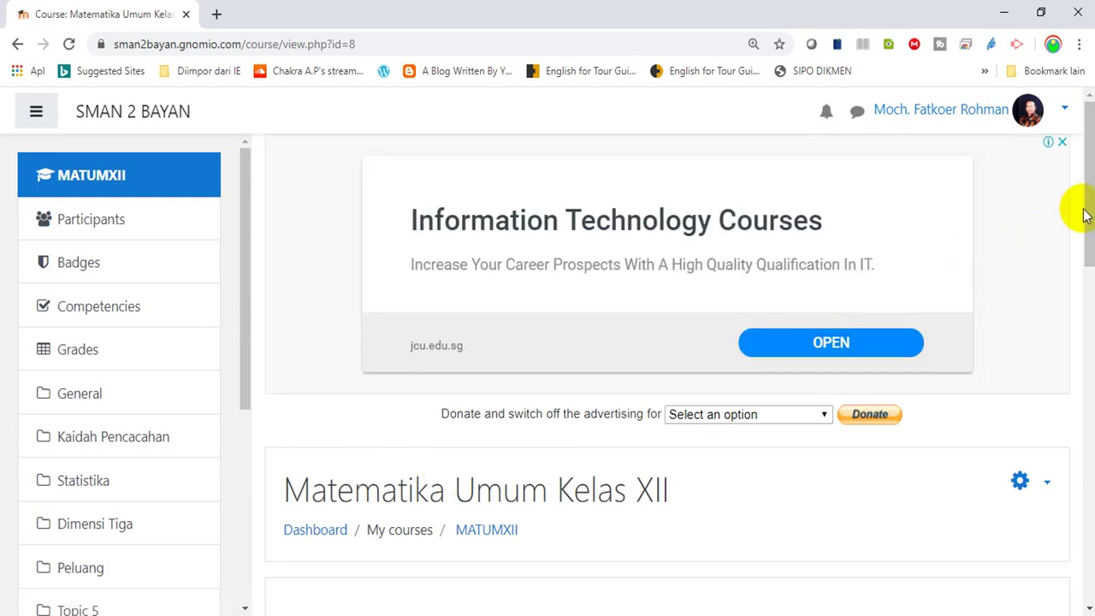
{"action": "left_click_drag", "start_coordinate": [1082, 214], "coordinate": [1078, 294]}
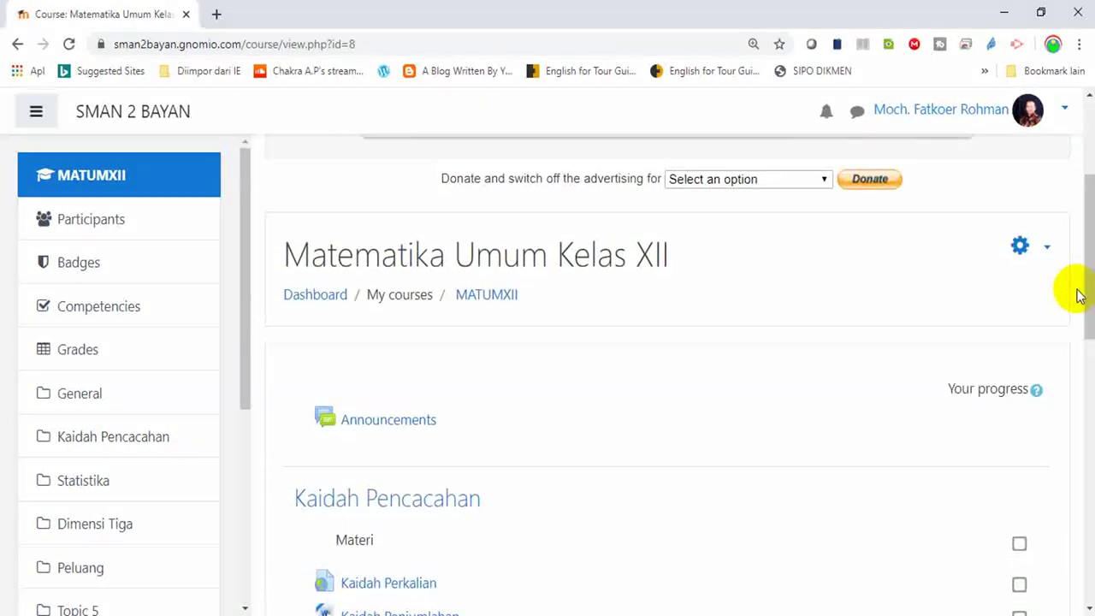
{"action": "left_click", "coordinate": [1046, 250]}
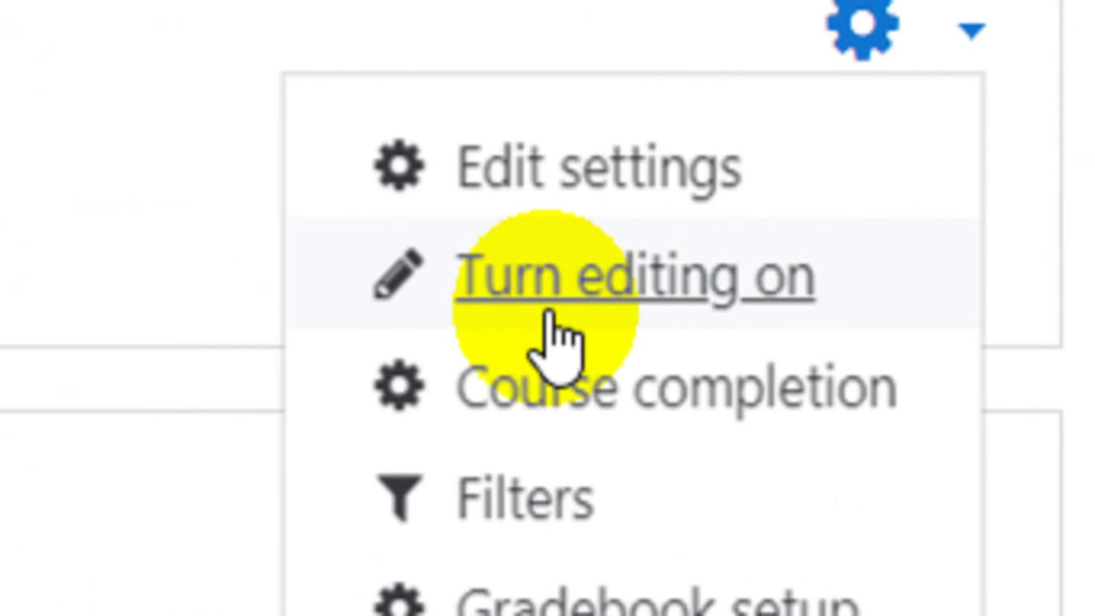
{"action": "left_click", "coordinate": [554, 318]}
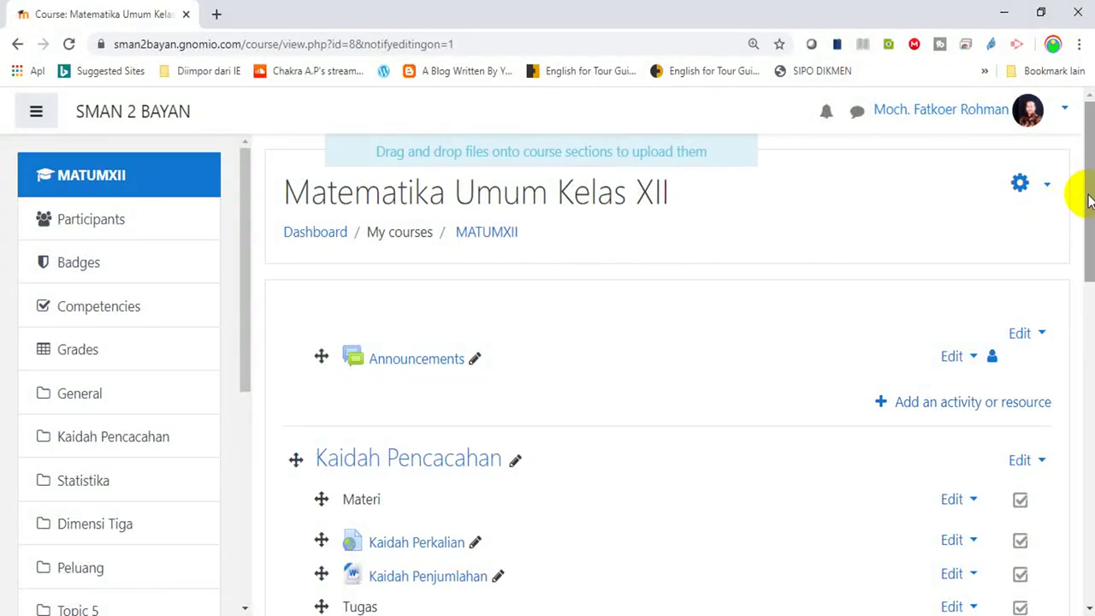
Add a new Quiz activity to the Statistika section of the course
{"action": "left_click_drag", "start_coordinate": [1085, 193], "coordinate": [1086, 432]}
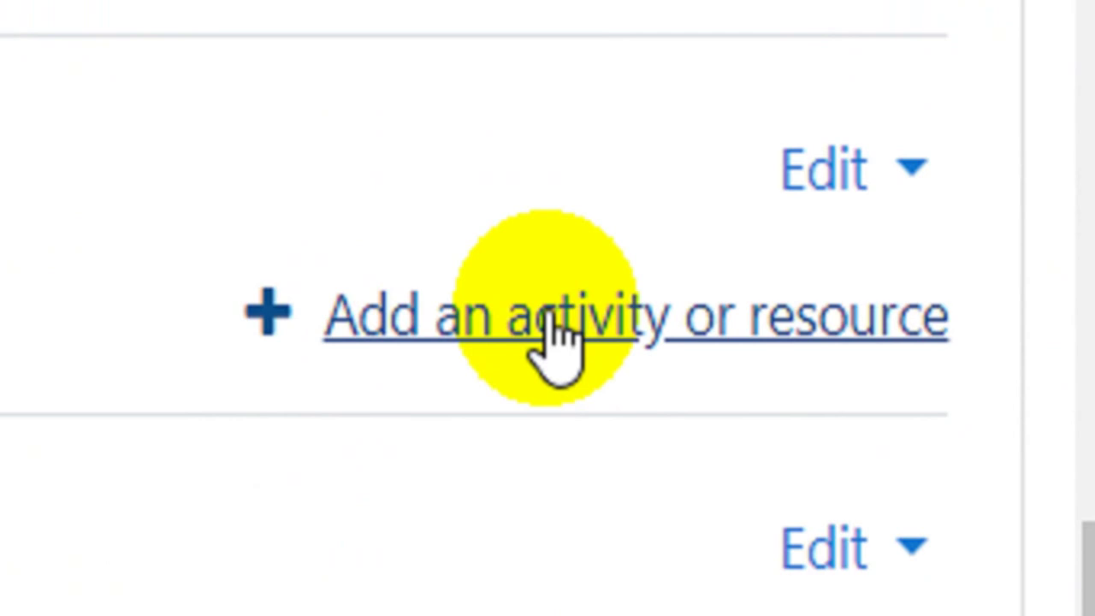
{"action": "left_click", "coordinate": [556, 336]}
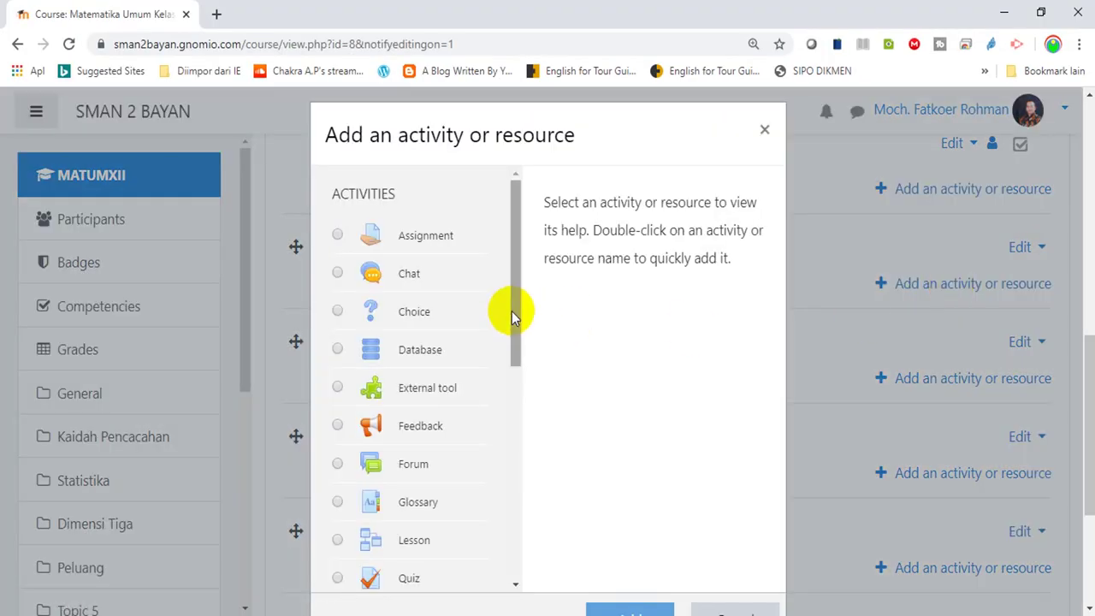
{"action": "left_click_drag", "start_coordinate": [511, 308], "coordinate": [520, 397]}
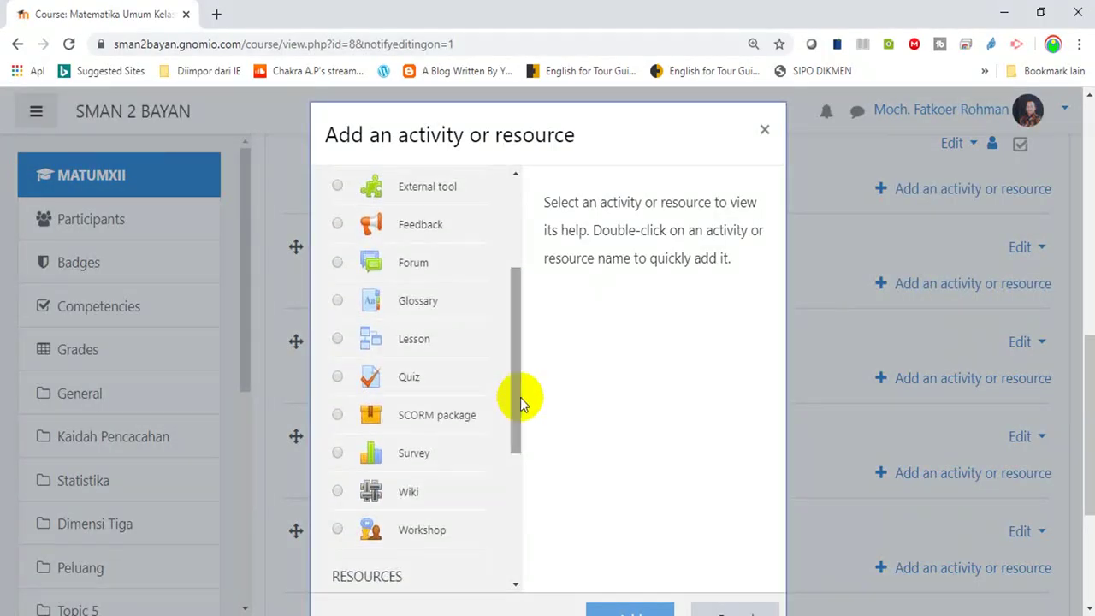
{"action": "left_click", "coordinate": [338, 377]}
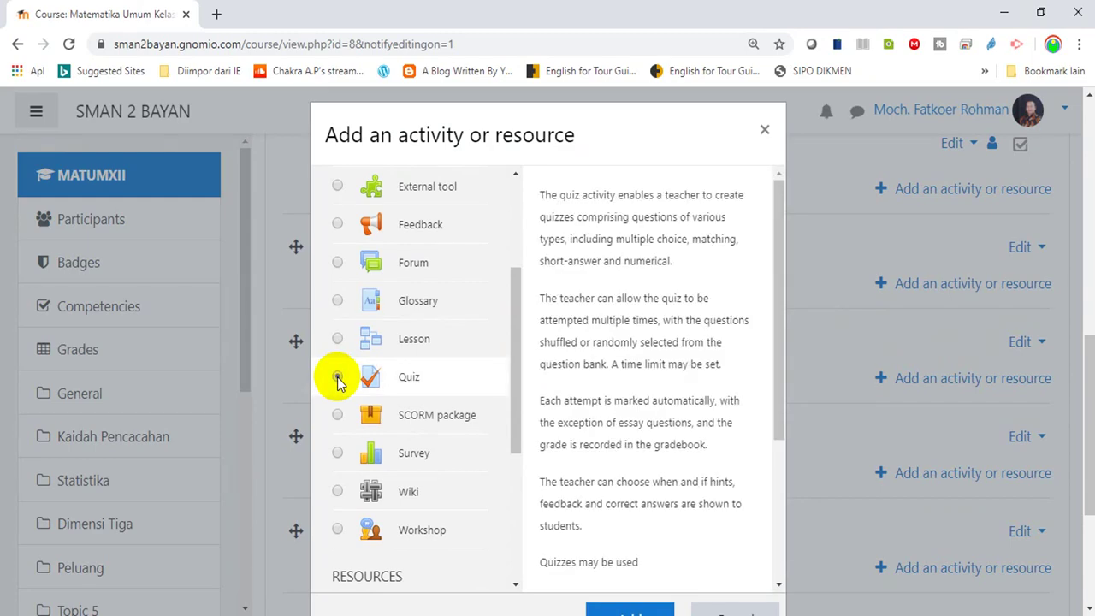
{"action": "left_click", "coordinate": [1087, 238]}
{"action": "left_click_drag", "start_coordinate": [1083, 286], "coordinate": [1083, 519]}
{"action": "left_click", "coordinate": [624, 413]}
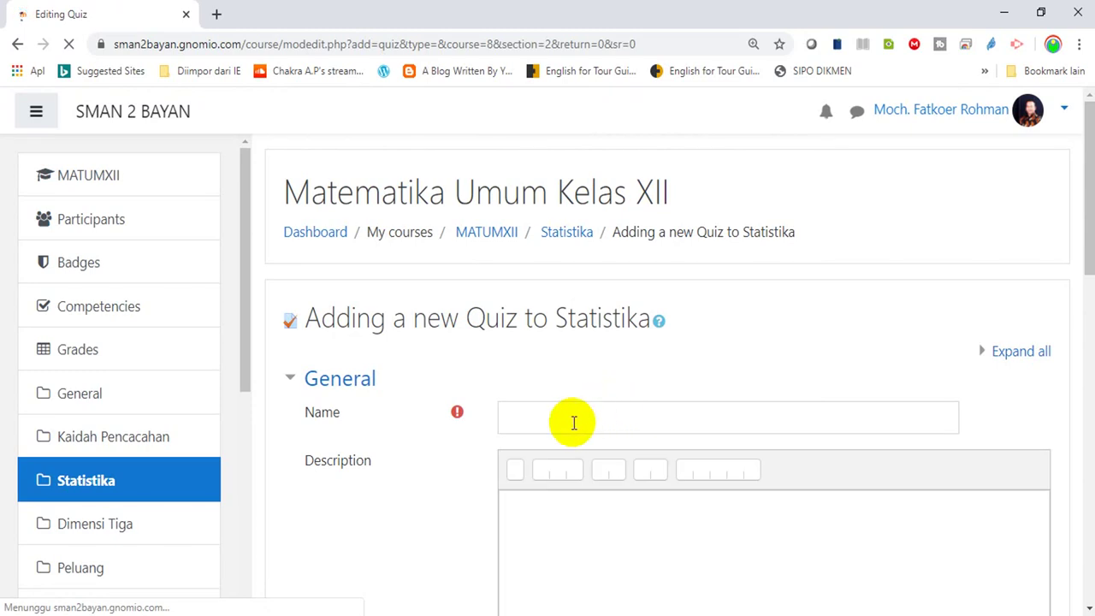
Name the quiz "Penilaian Harian Statistika"
{"action": "left_click", "coordinate": [573, 421]}
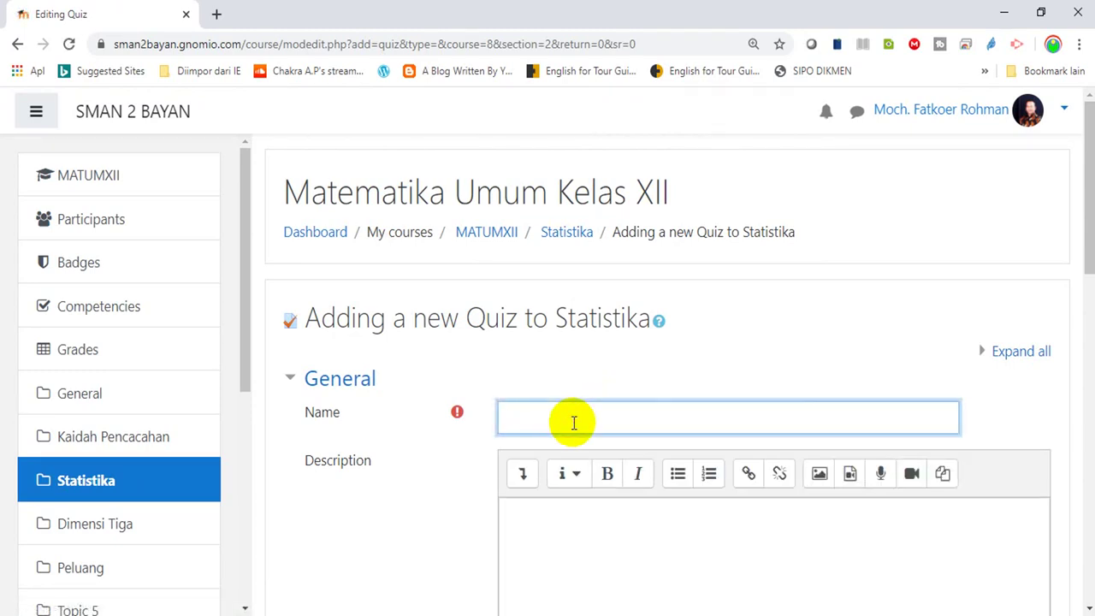
{"action": "type", "text": "Penilaian Harian Statist"}
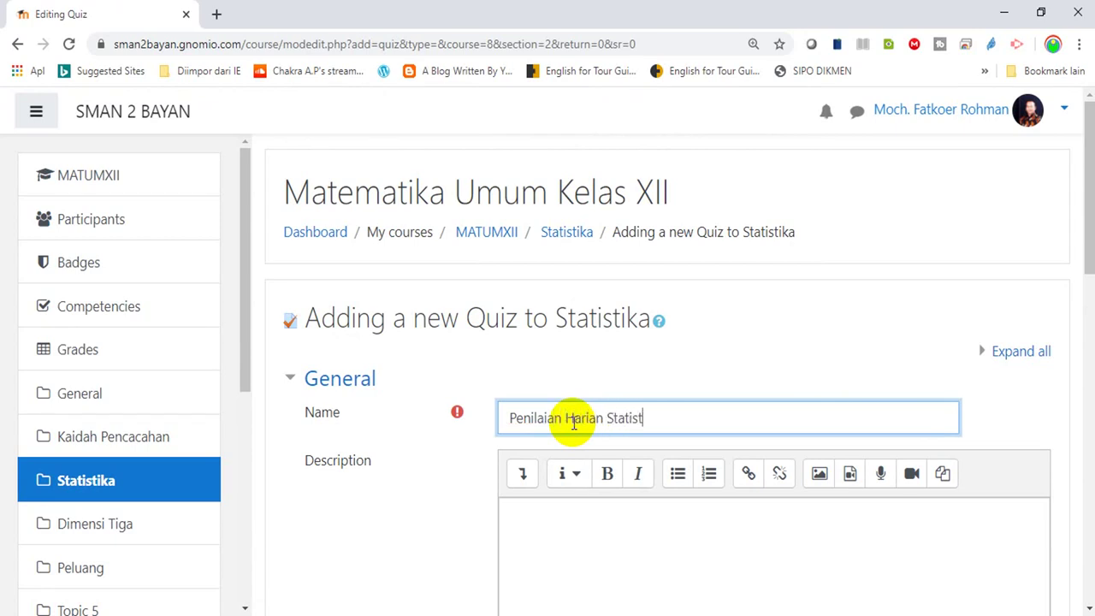
{"action": "type", "text": "ika"}
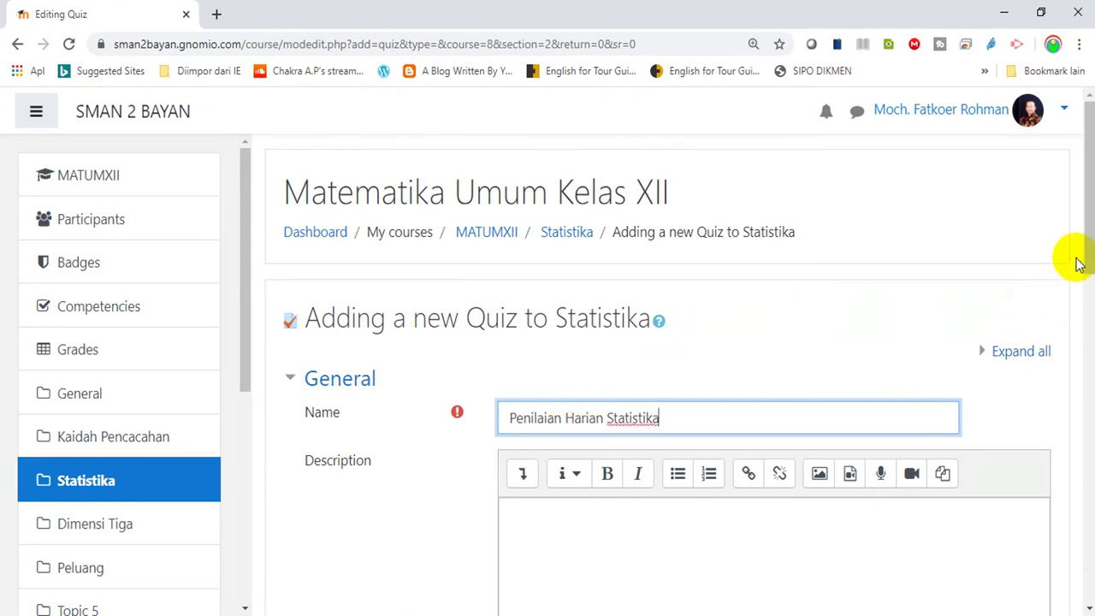
Set the attempts allowed to 1 in the quiz's grade settings
{"action": "left_click_drag", "start_coordinate": [1086, 244], "coordinate": [1079, 384]}
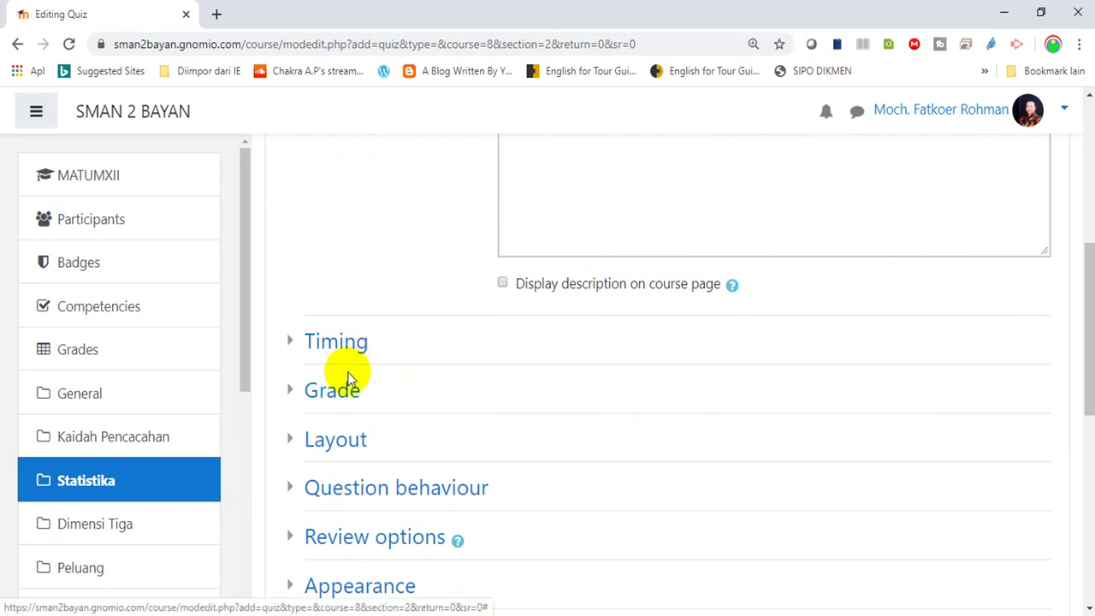
{"action": "left_click", "coordinate": [346, 398]}
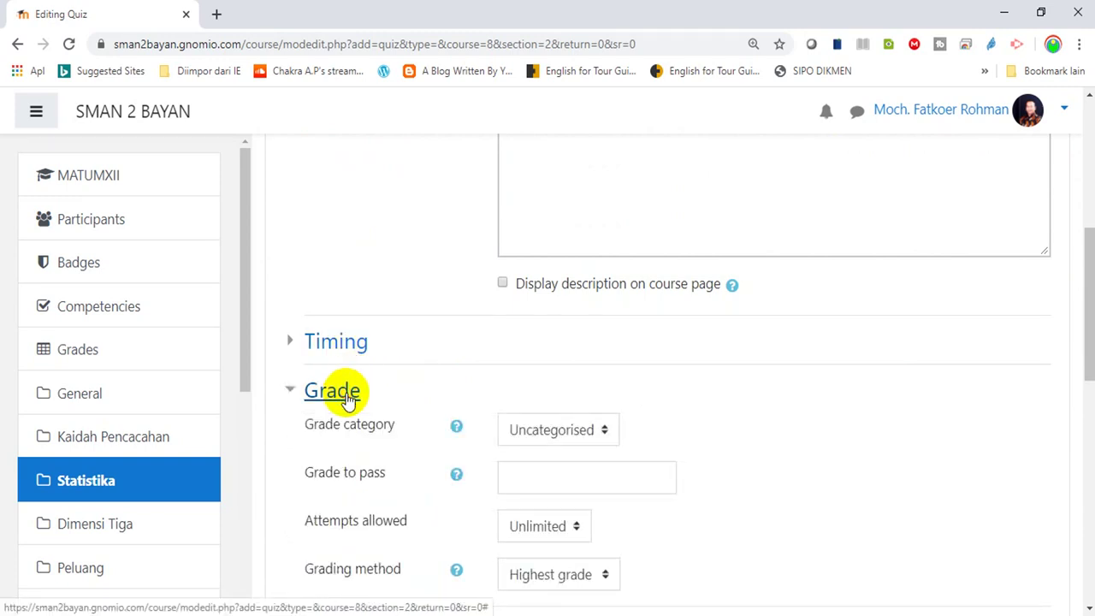
{"action": "left_click_drag", "start_coordinate": [1088, 355], "coordinate": [1088, 399]}
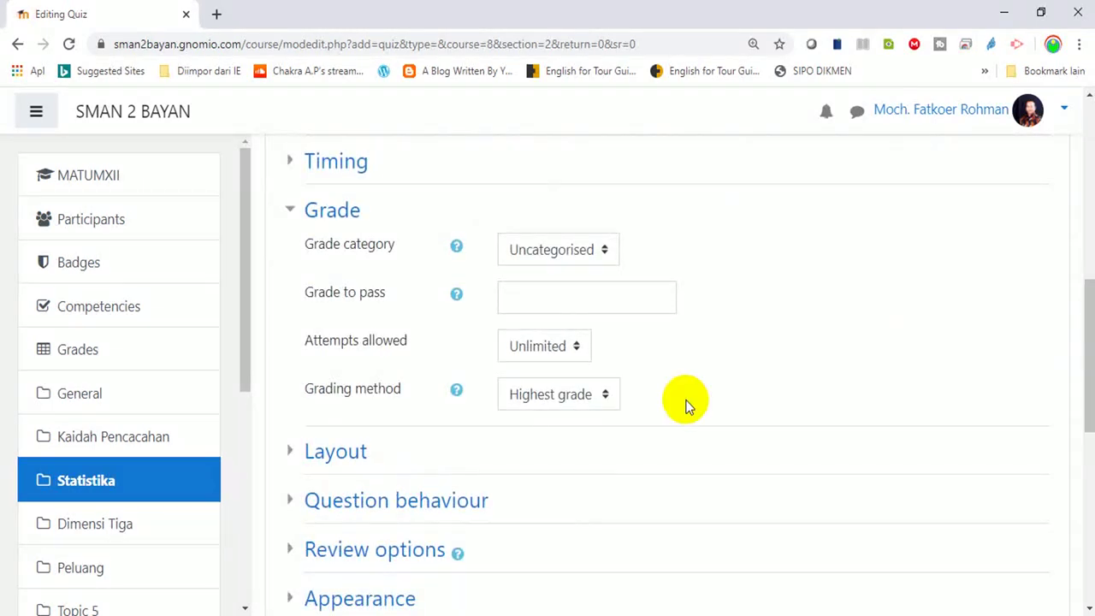
{"action": "left_click", "coordinate": [575, 349]}
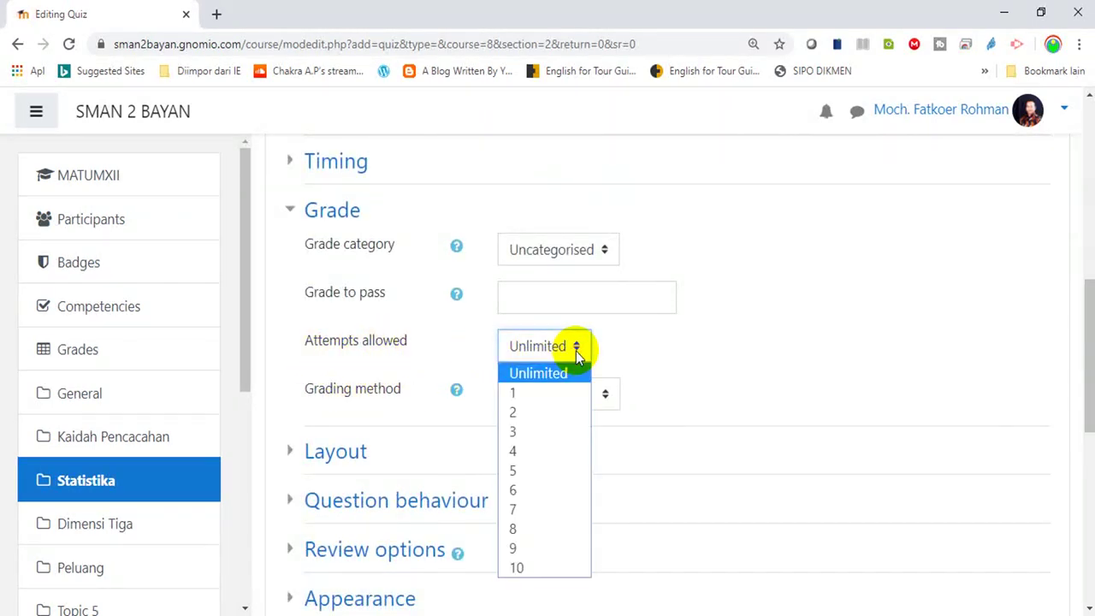
{"action": "left_click", "coordinate": [527, 396]}
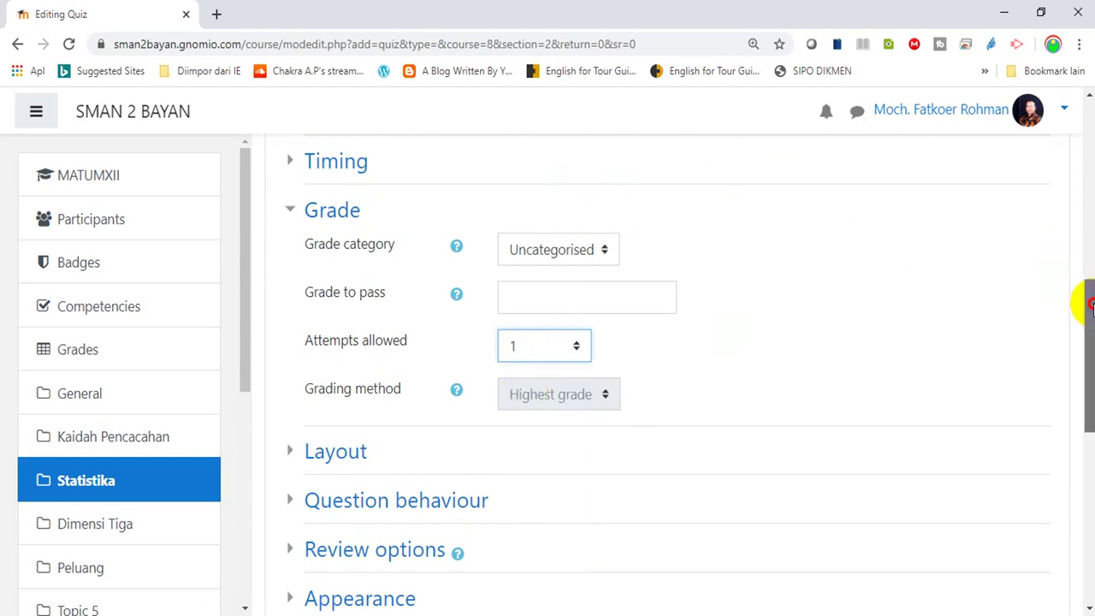
Enable a time limit of 120 minutes for the quiz, and save and display it
{"action": "left_click_drag", "start_coordinate": [1083, 298], "coordinate": [1083, 251]}
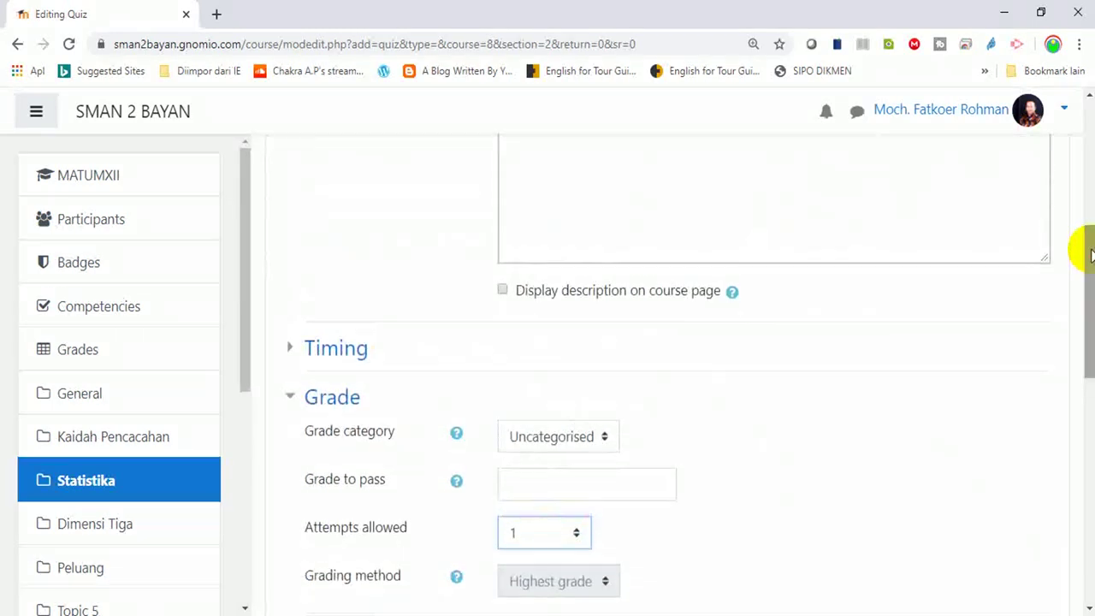
{"action": "left_click", "coordinate": [332, 354]}
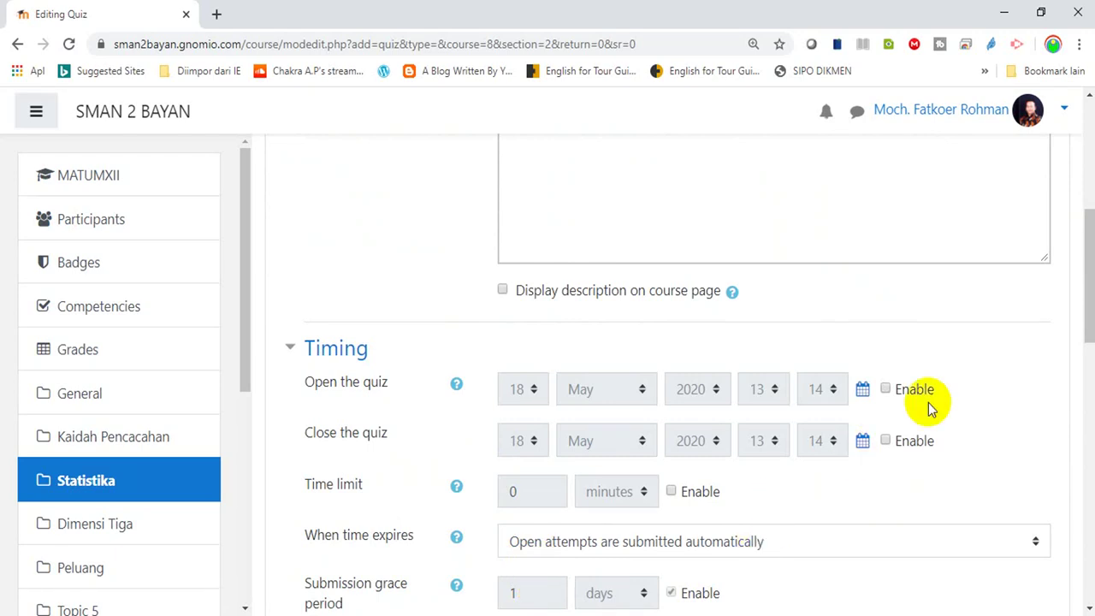
{"action": "left_click_drag", "start_coordinate": [1086, 316], "coordinate": [1083, 354]}
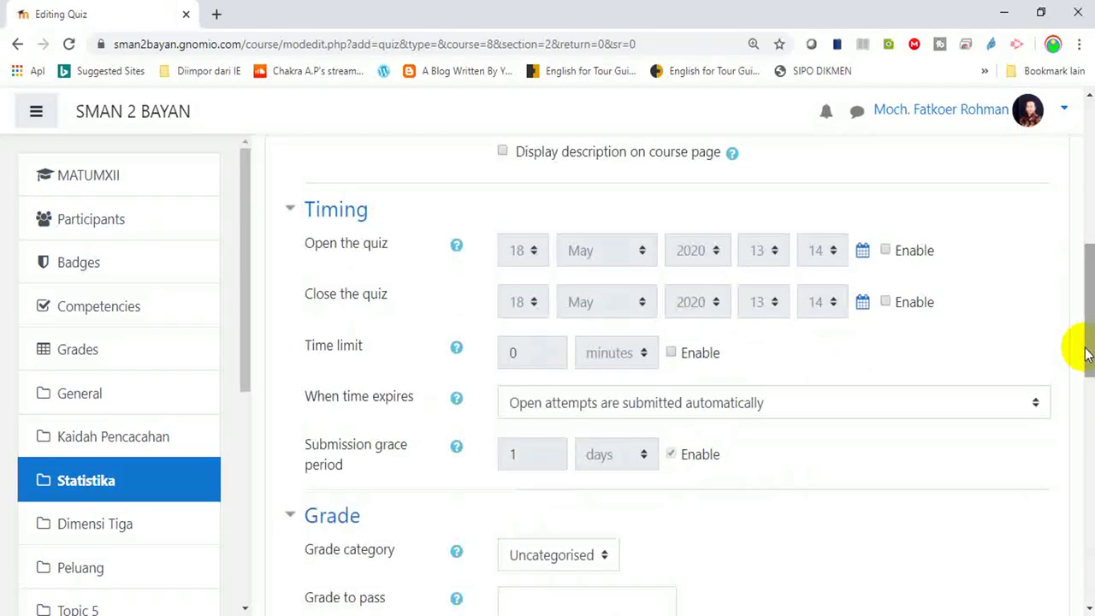
{"action": "left_click", "coordinate": [673, 354]}
{"action": "left_click_drag", "start_coordinate": [541, 354], "coordinate": [486, 359]}
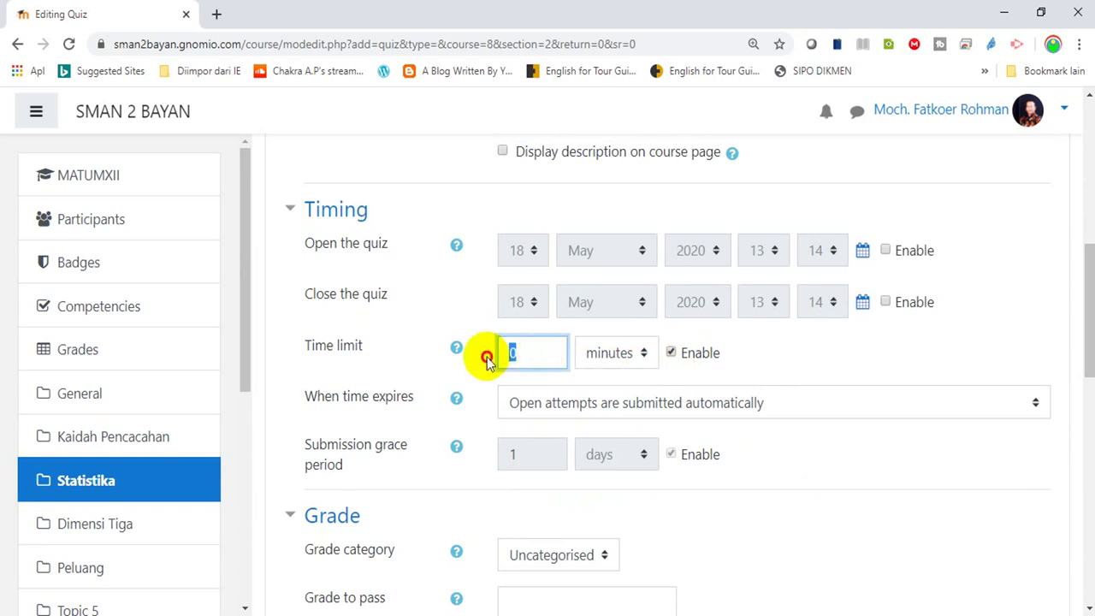
{"action": "type", "text": "120"}
{"action": "left_click_drag", "start_coordinate": [1080, 299], "coordinate": [1083, 505]}
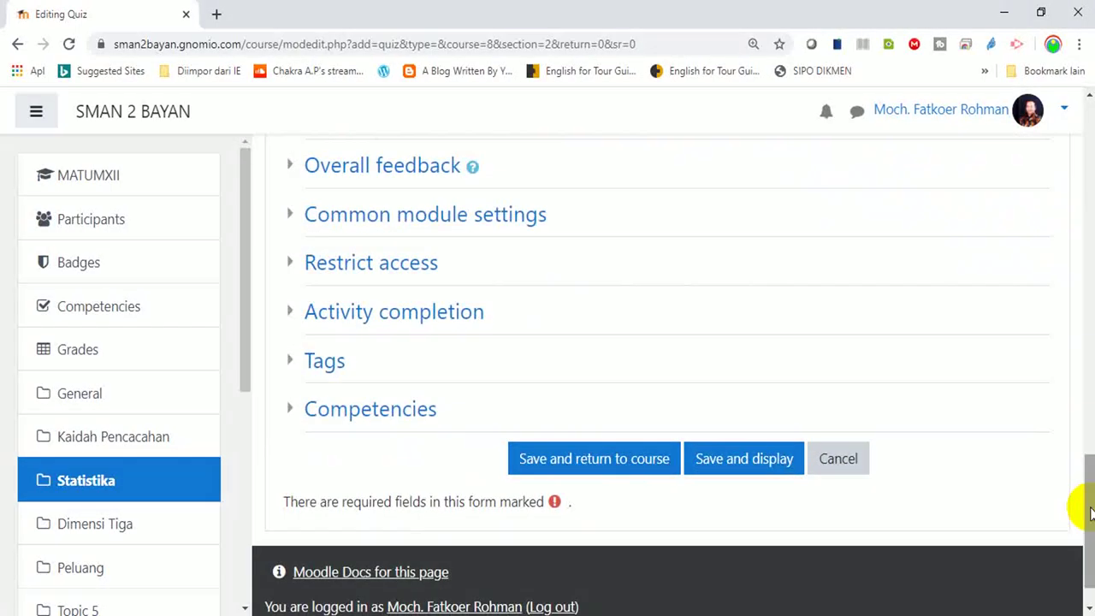
{"action": "left_click", "coordinate": [756, 462]}
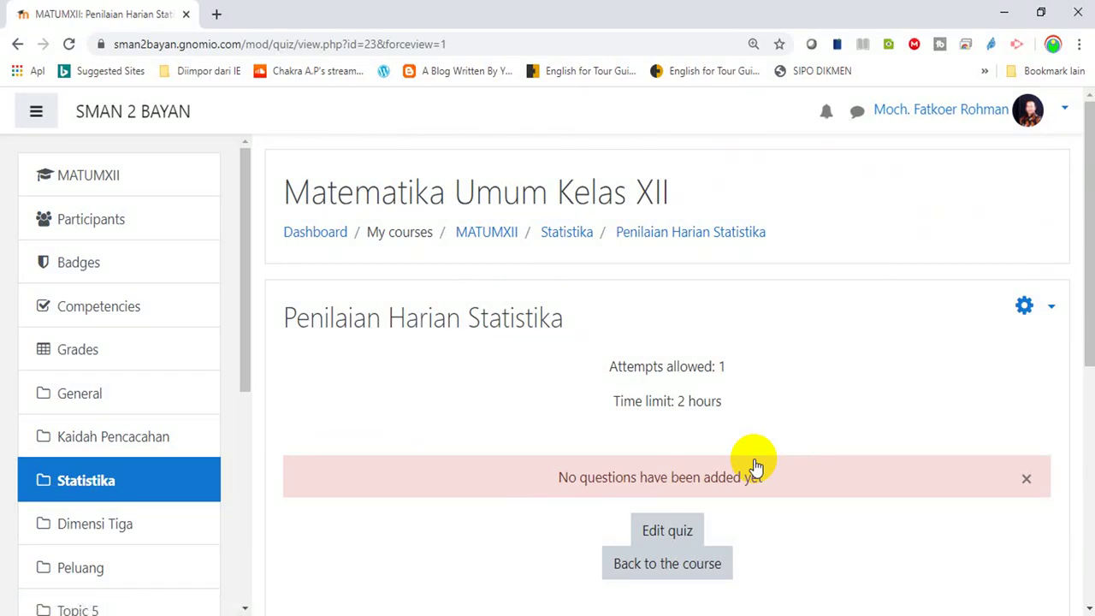
{"action": "left_click", "coordinate": [667, 539]}
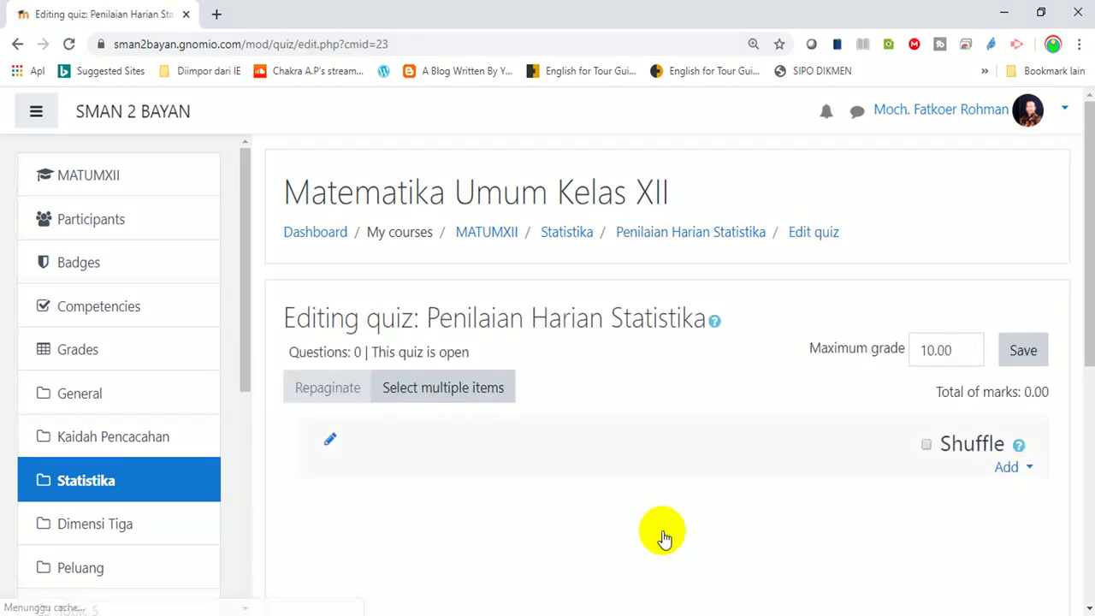
{"action": "left_click", "coordinate": [1028, 476]}
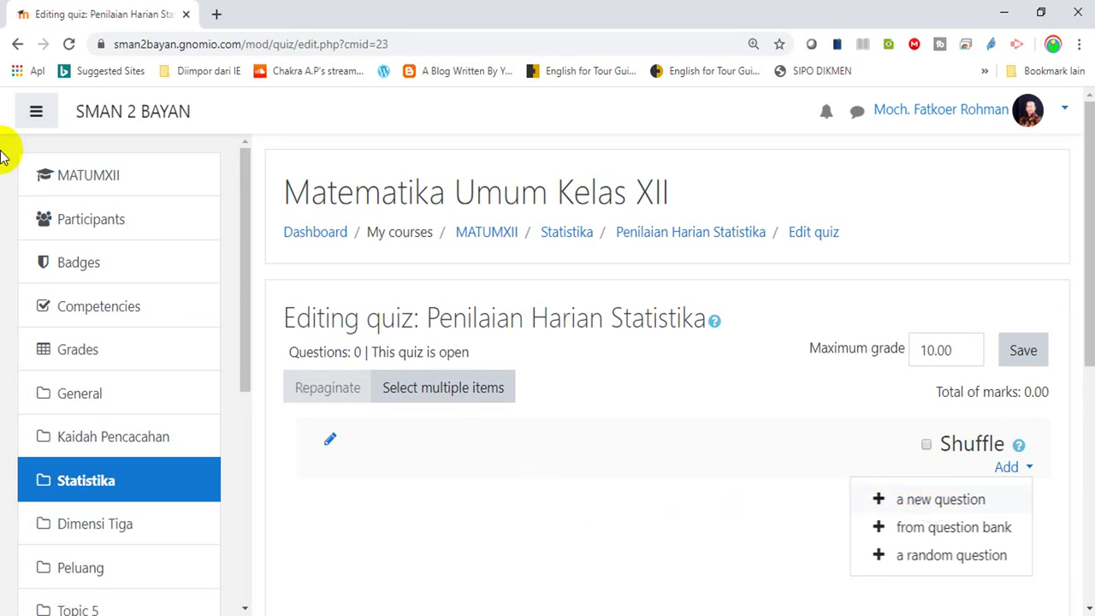
{"action": "left_click", "coordinate": [16, 45]}
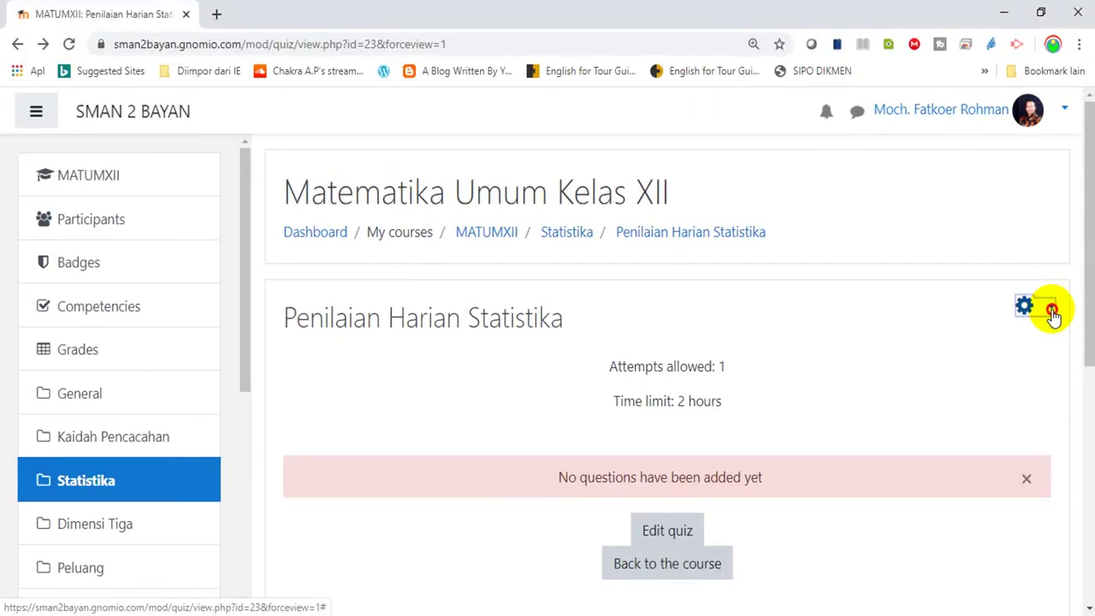
Open the question bank's import page for the Penilaian Harian Statistika quiz
{"action": "left_click", "coordinate": [1052, 314]}
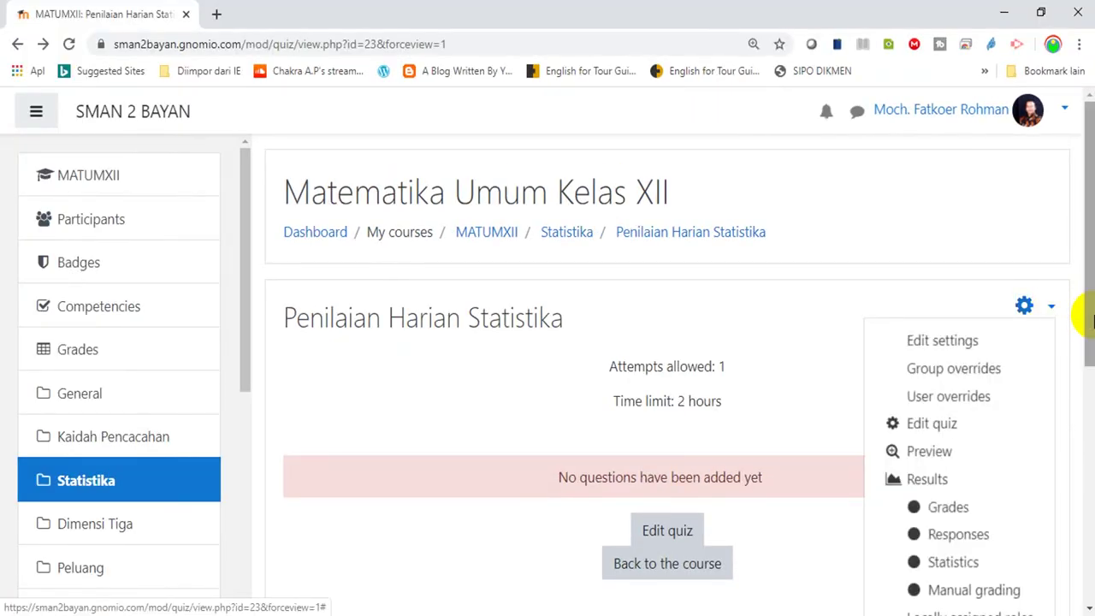
{"action": "left_click_drag", "start_coordinate": [1085, 305], "coordinate": [1066, 525]}
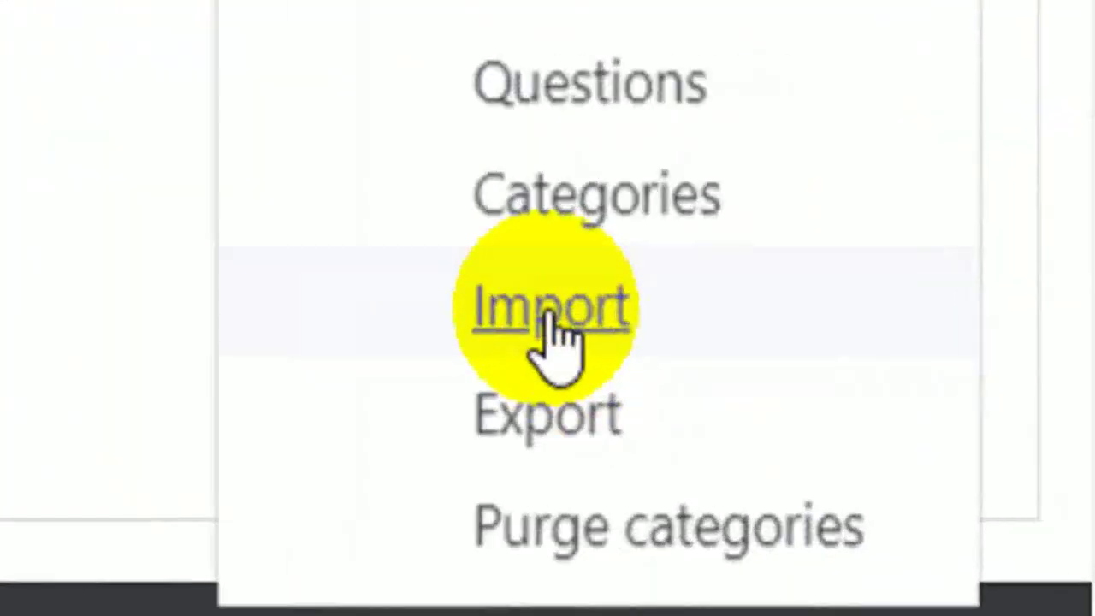
{"action": "left_click", "coordinate": [549, 317]}
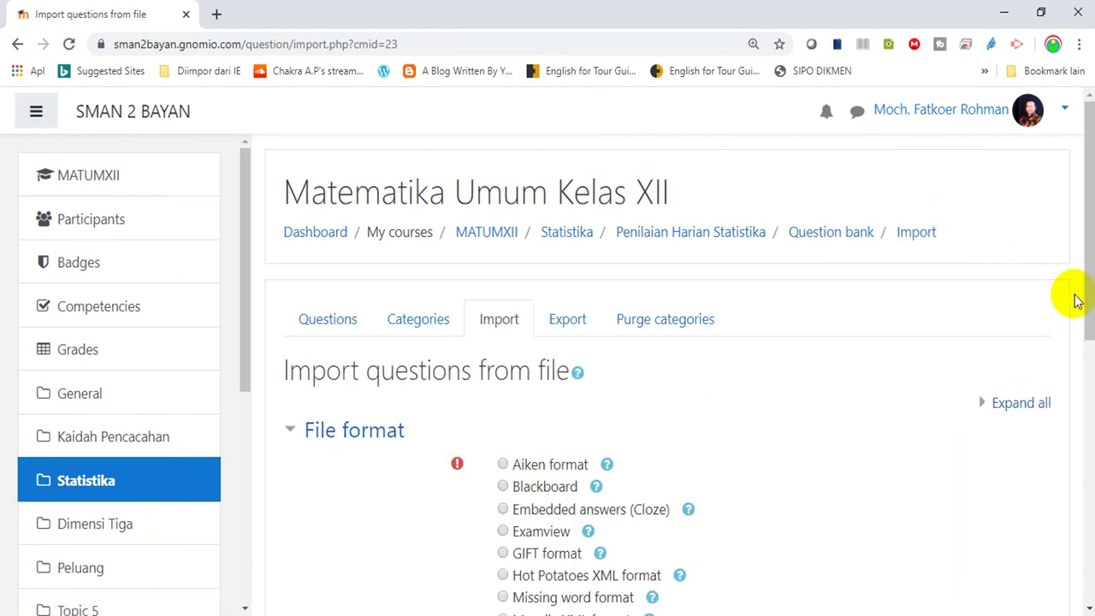
Set the import format to Blackboard and upload SOAL MATH.zip from the Desktop as the question file
{"action": "left_click_drag", "start_coordinate": [1085, 294], "coordinate": [1083, 367]}
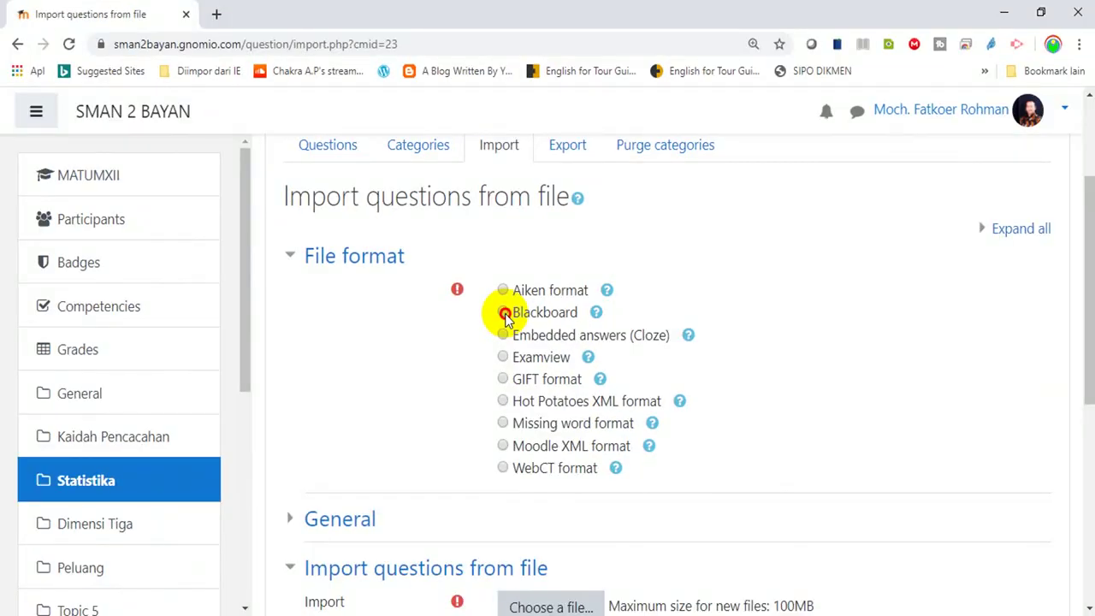
{"action": "left_click_drag", "start_coordinate": [1084, 249], "coordinate": [1088, 394]}
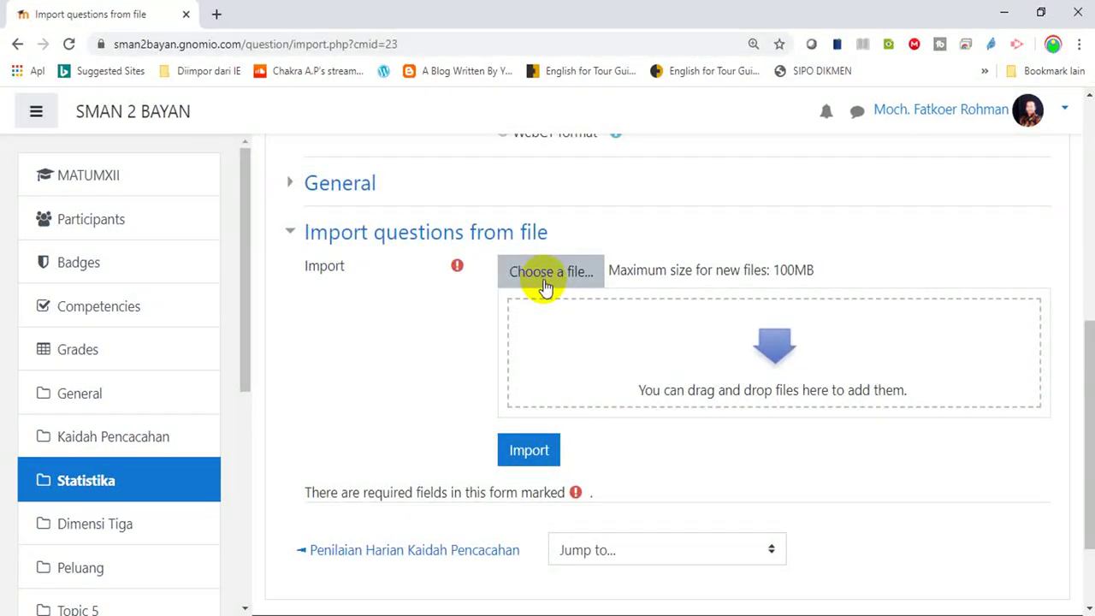
{"action": "left_click", "coordinate": [546, 286]}
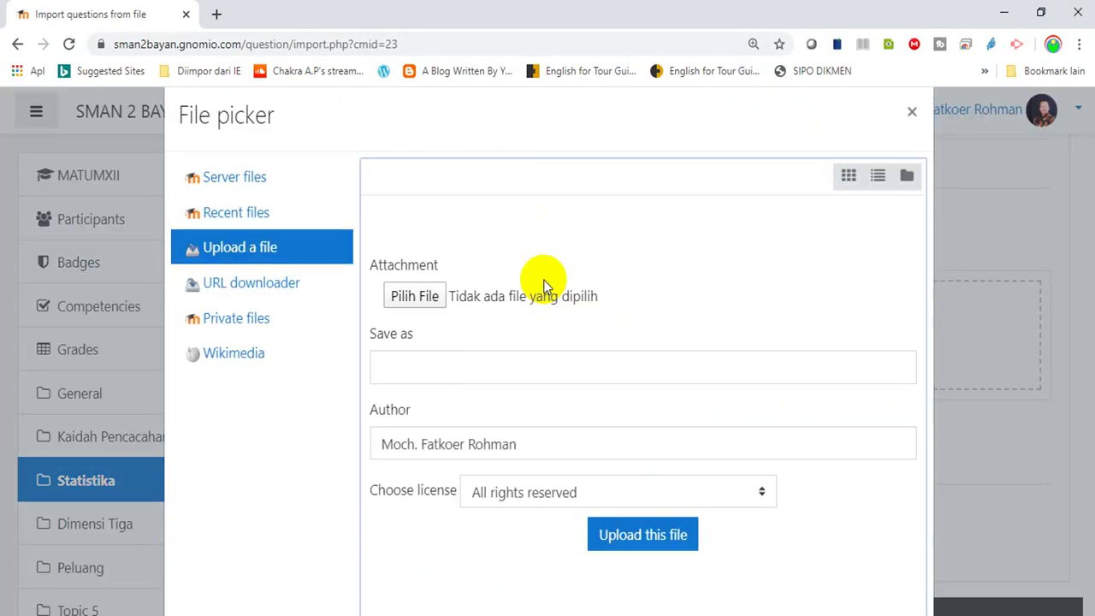
{"action": "left_click", "coordinate": [404, 296]}
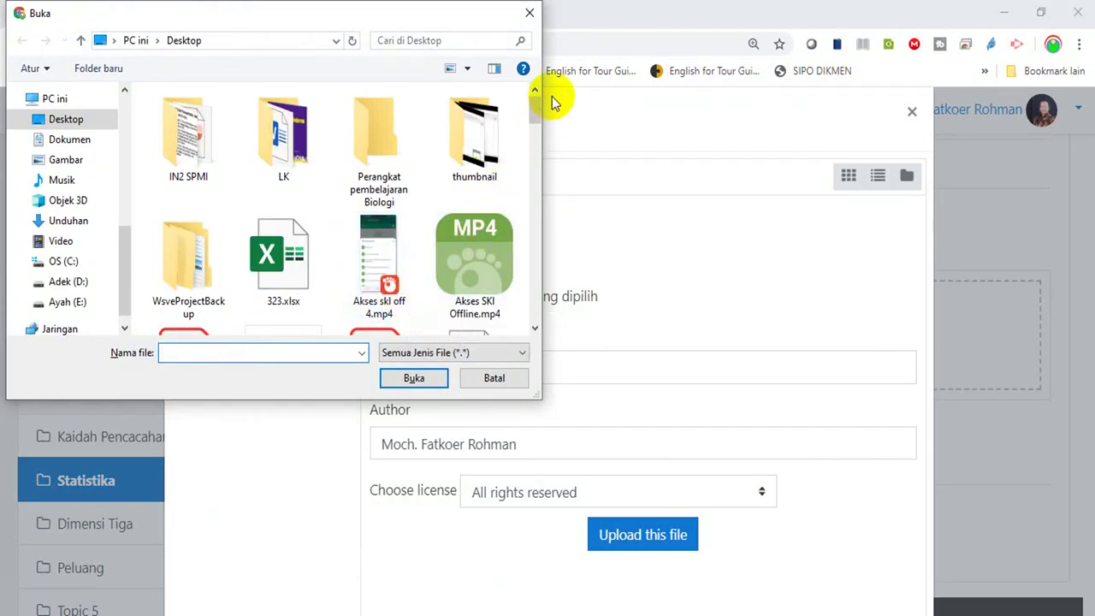
{"action": "left_click_drag", "start_coordinate": [530, 113], "coordinate": [531, 257]}
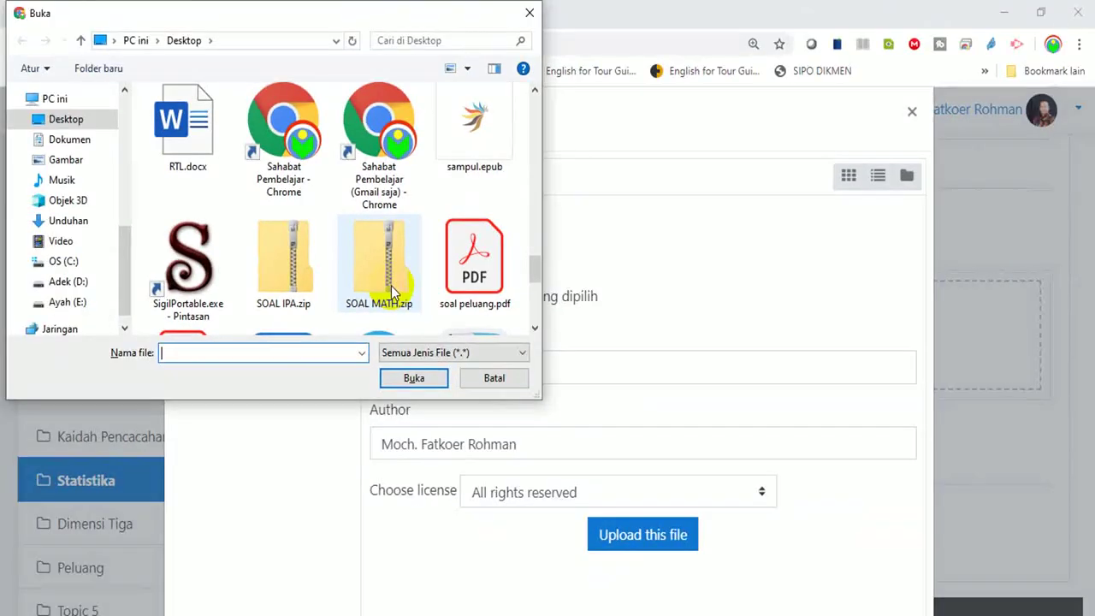
{"action": "double_click", "coordinate": [555, 342]}
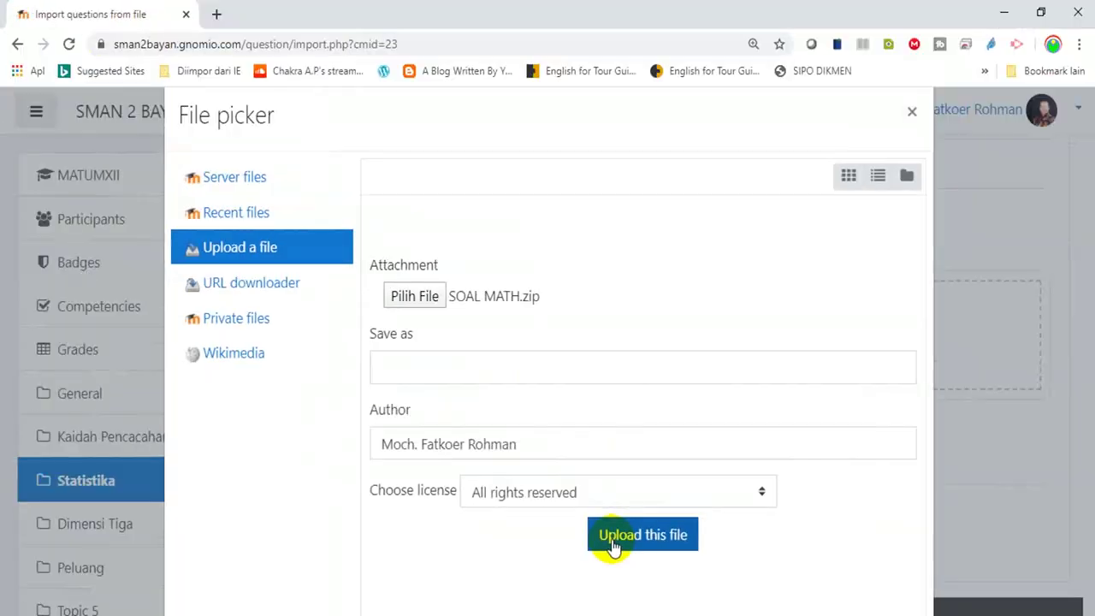
{"action": "left_click", "coordinate": [611, 541]}
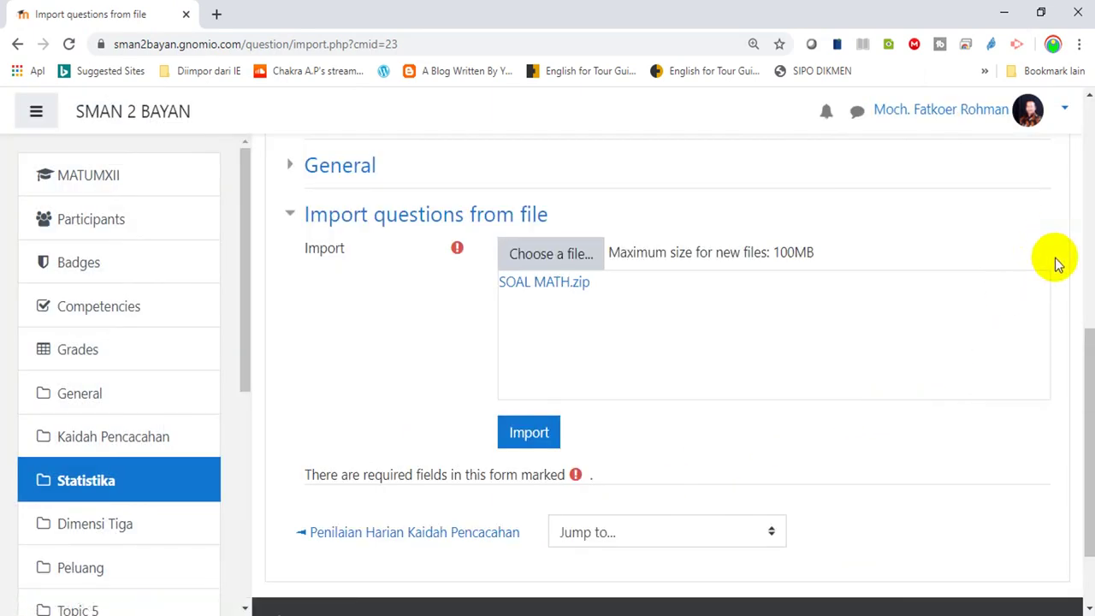
Import the questions from SOAL MATH.zip and continue to the question bank to look through the imported list
{"action": "left_click_drag", "start_coordinate": [1085, 337], "coordinate": [1084, 391]}
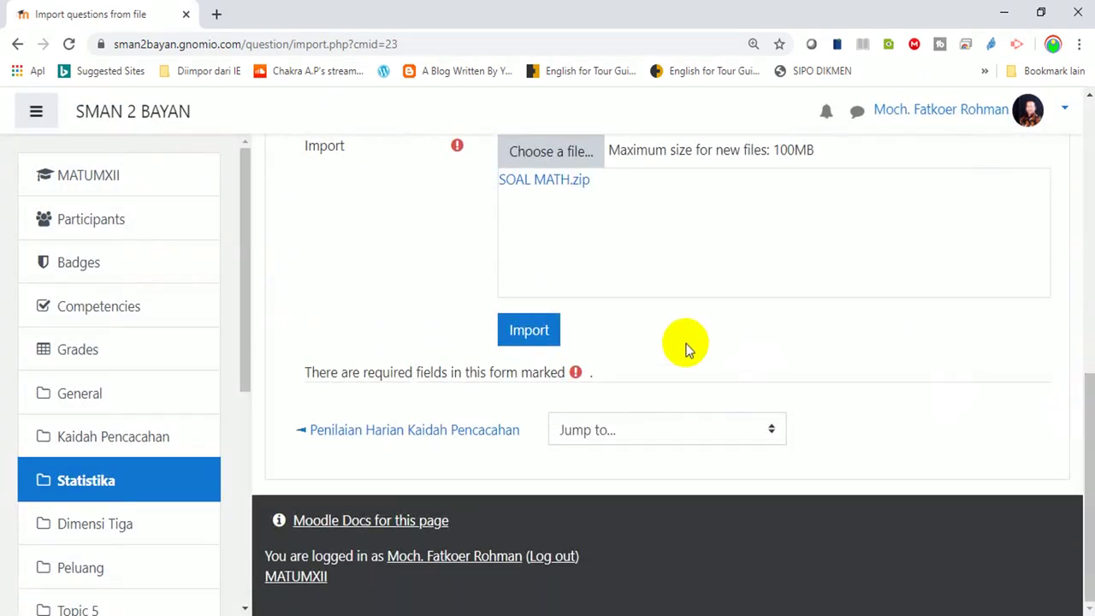
{"action": "left_click", "coordinate": [536, 341]}
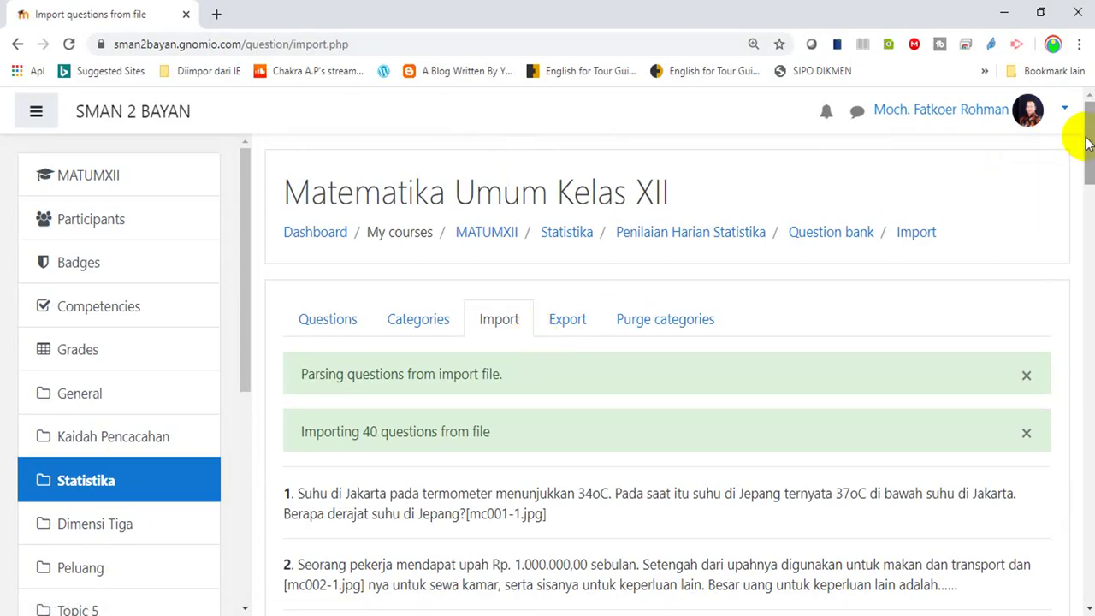
{"action": "left_click_drag", "start_coordinate": [1087, 141], "coordinate": [1087, 560]}
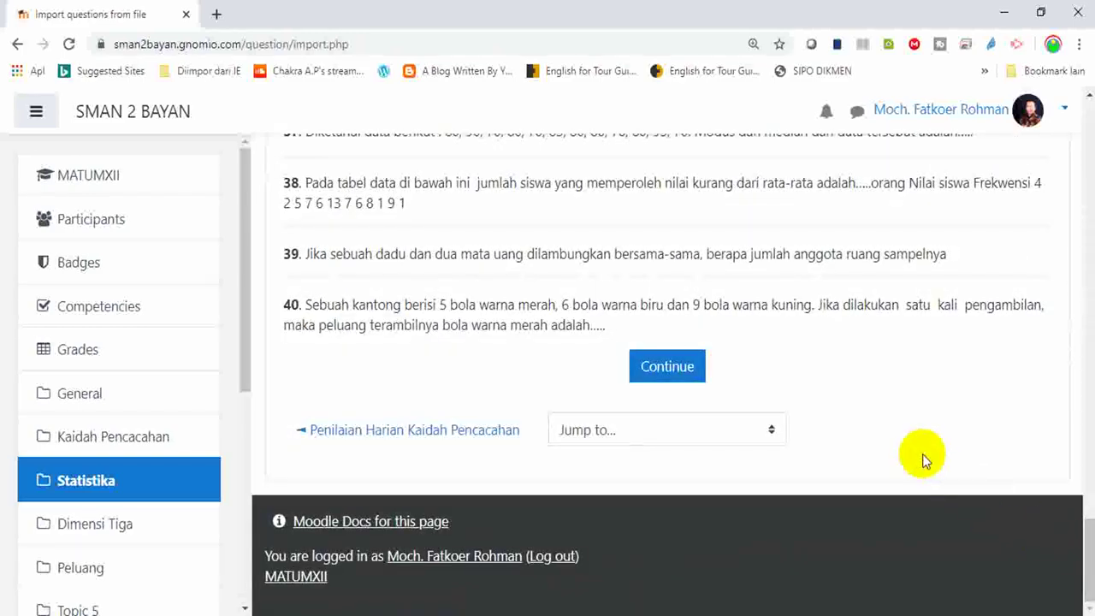
{"action": "left_click", "coordinate": [672, 371]}
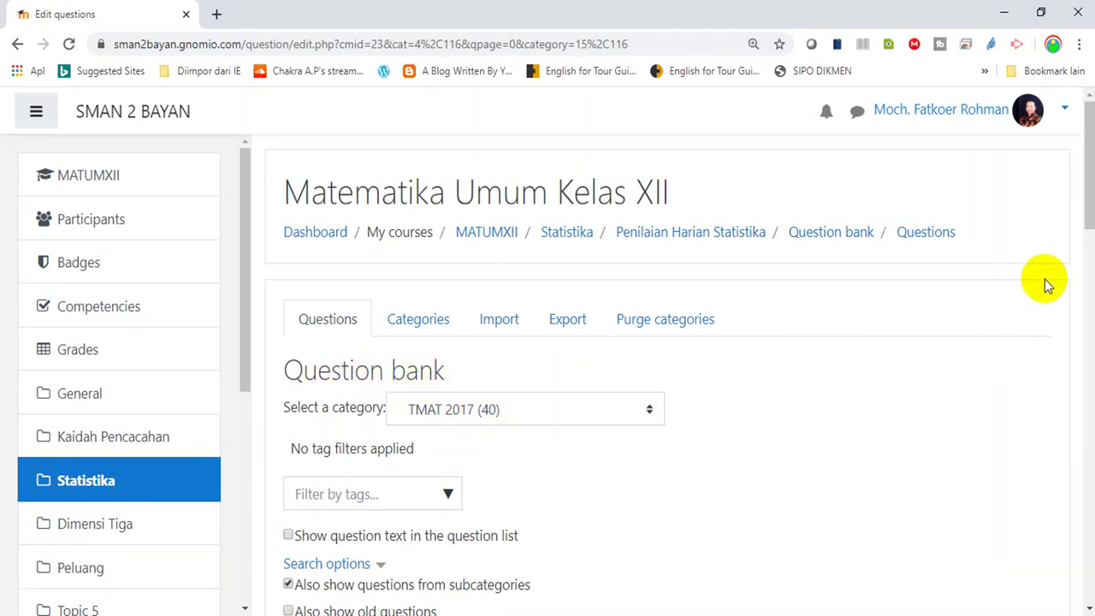
{"action": "left_click_drag", "start_coordinate": [1088, 214], "coordinate": [1085, 601]}
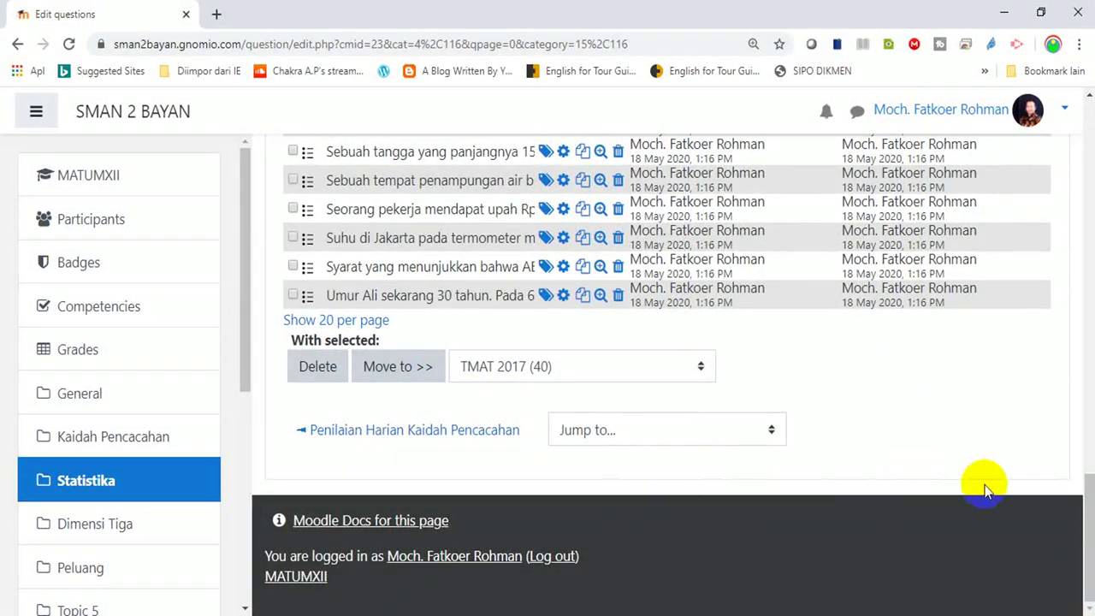
{"action": "left_click_drag", "start_coordinate": [1085, 516], "coordinate": [1085, 196]}
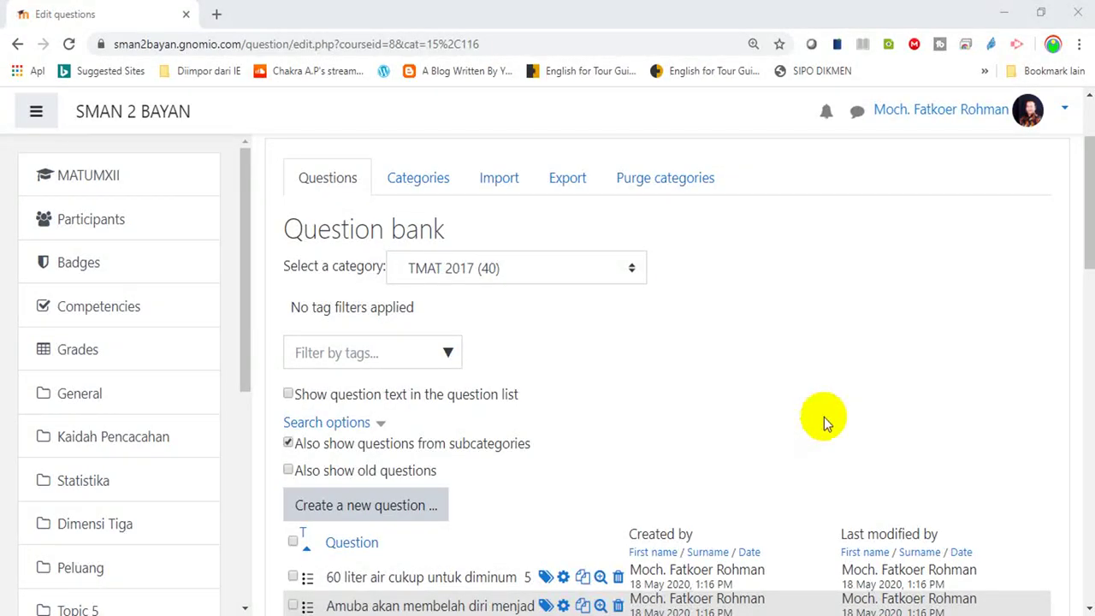
Return to the MATUMXII course and open the Penilaian Harian Statistika quiz for editing its questions
{"action": "mouse_move", "coordinate": [1091, 193]}
{"action": "left_mouse_down"}
{"action": "mouse_move", "coordinate": [1083, 208]}
{"action": "mouse_move", "coordinate": [1083, 183]}
{"action": "left_mouse_up"}
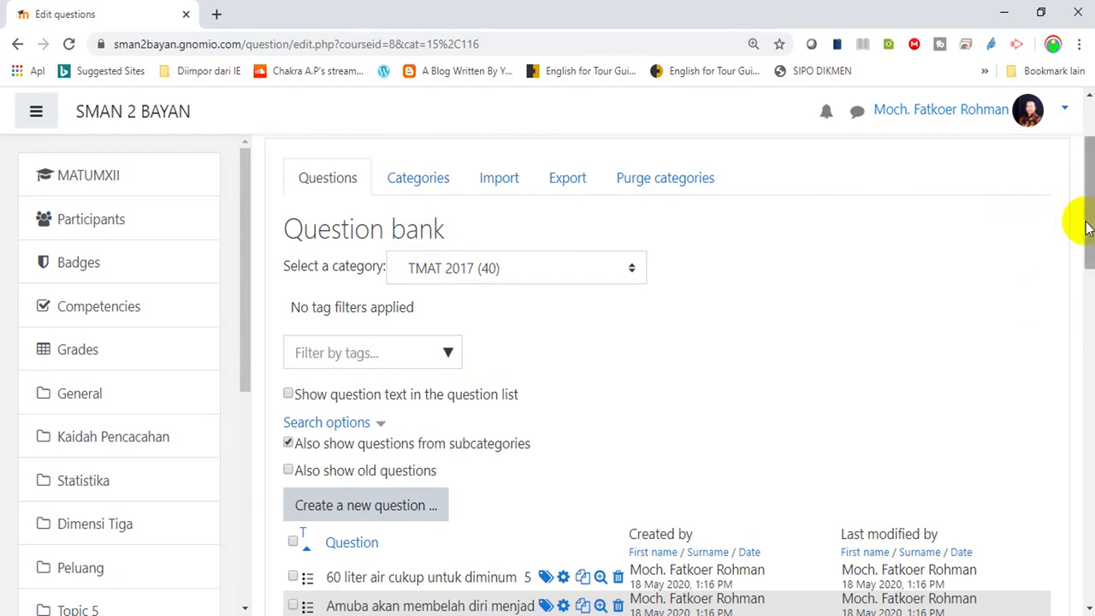
{"action": "left_click_drag", "start_coordinate": [1087, 230], "coordinate": [1083, 208]}
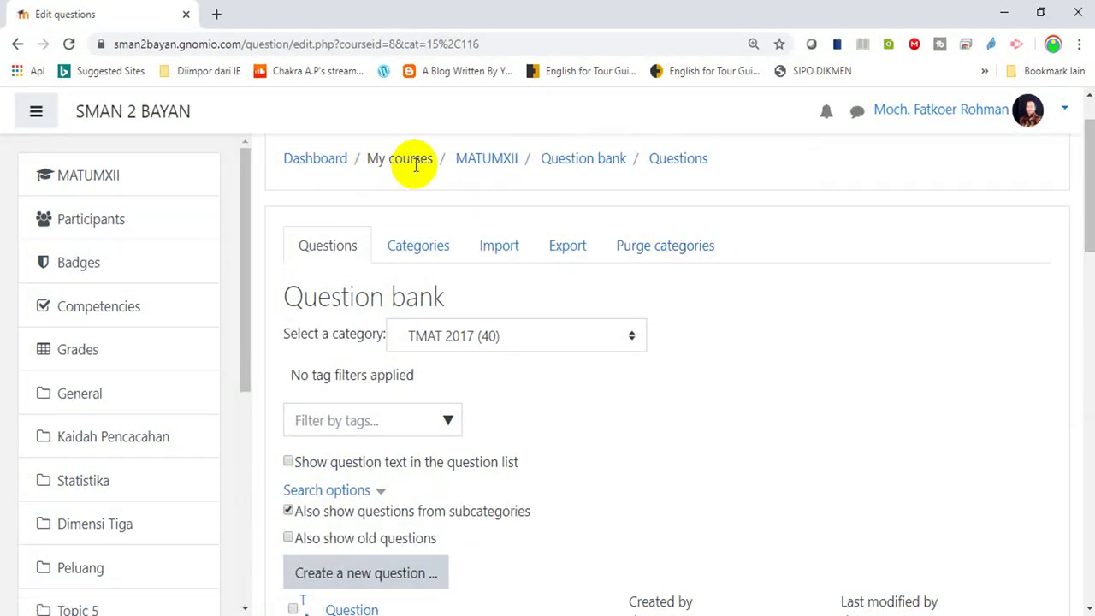
{"action": "left_click", "coordinate": [492, 167]}
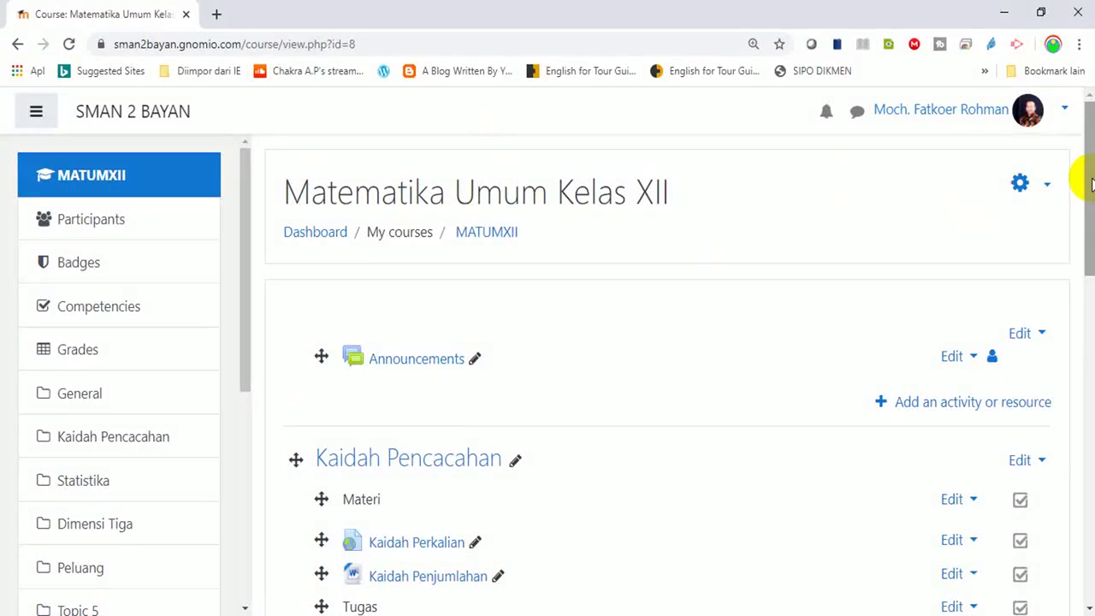
{"action": "left_click_drag", "start_coordinate": [1091, 184], "coordinate": [1090, 416]}
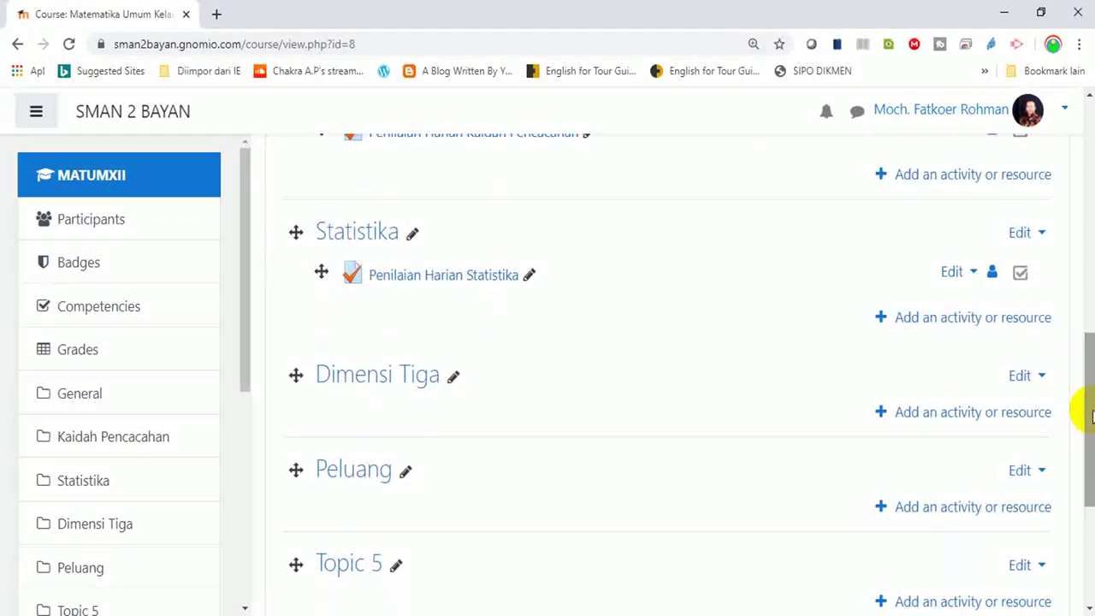
{"action": "left_click", "coordinate": [439, 282]}
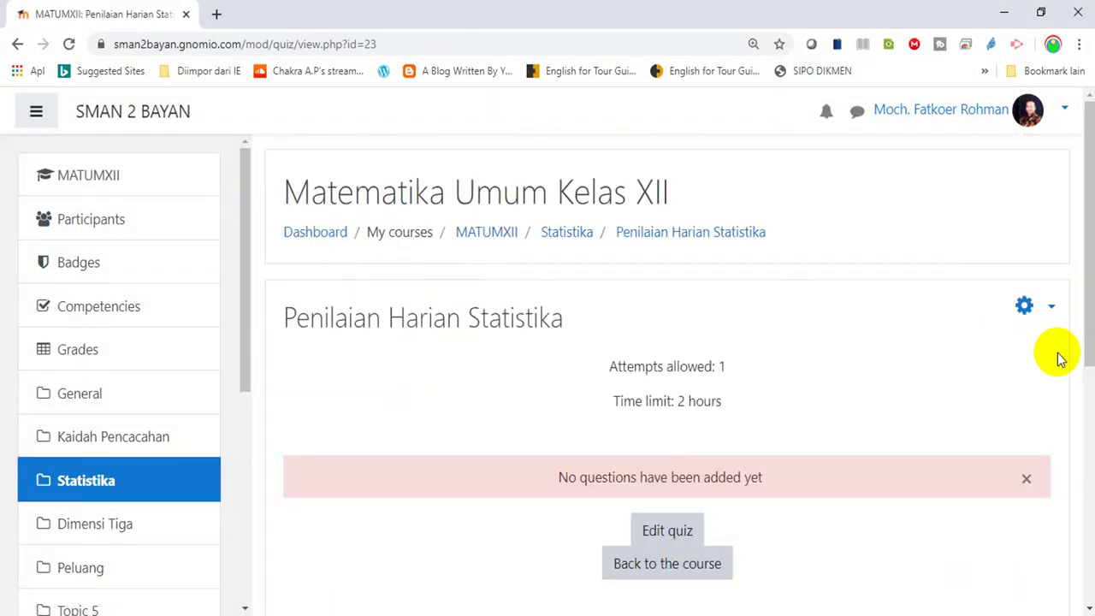
{"action": "left_click_drag", "start_coordinate": [1086, 350], "coordinate": [1088, 382]}
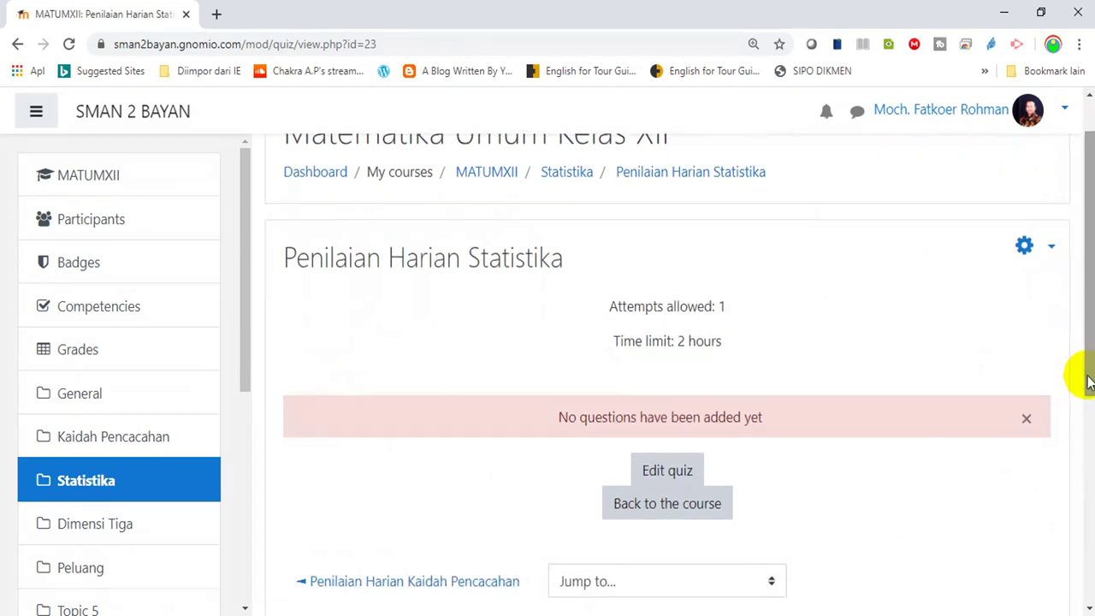
{"action": "left_click", "coordinate": [676, 477]}
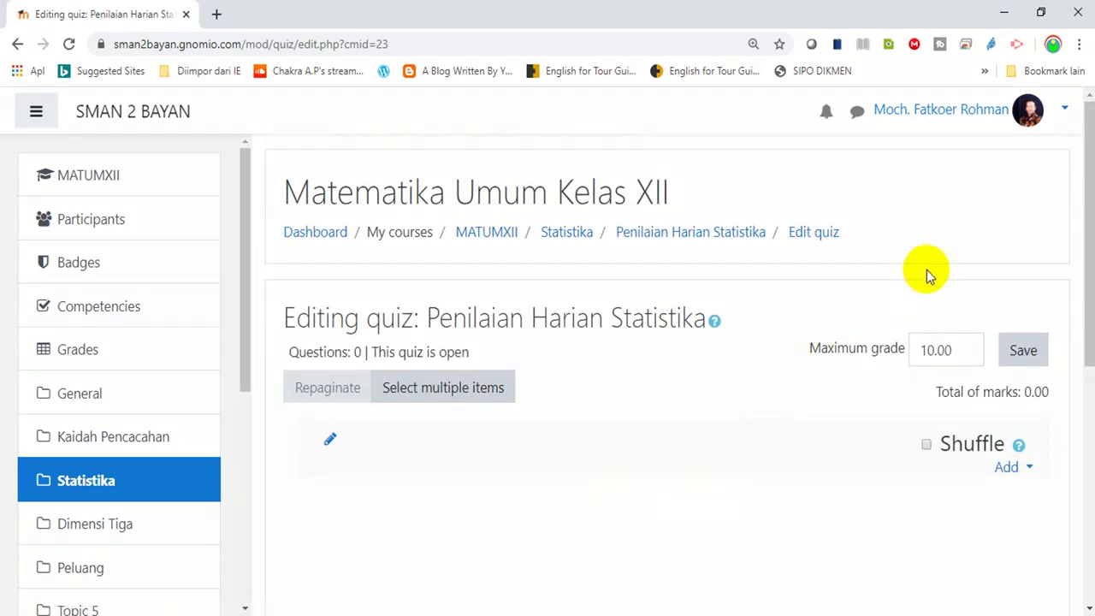
Start adding questions to the quiz from the question bank, using the TMAT 2017 category
{"action": "left_click_drag", "start_coordinate": [1083, 206], "coordinate": [1092, 270]}
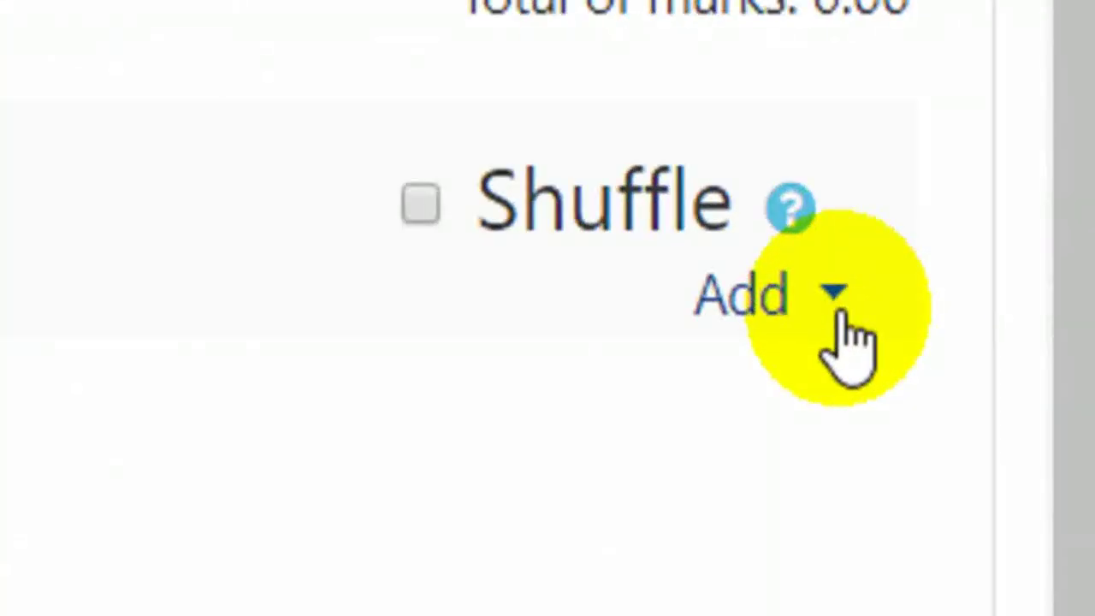
{"action": "left_click", "coordinate": [842, 314]}
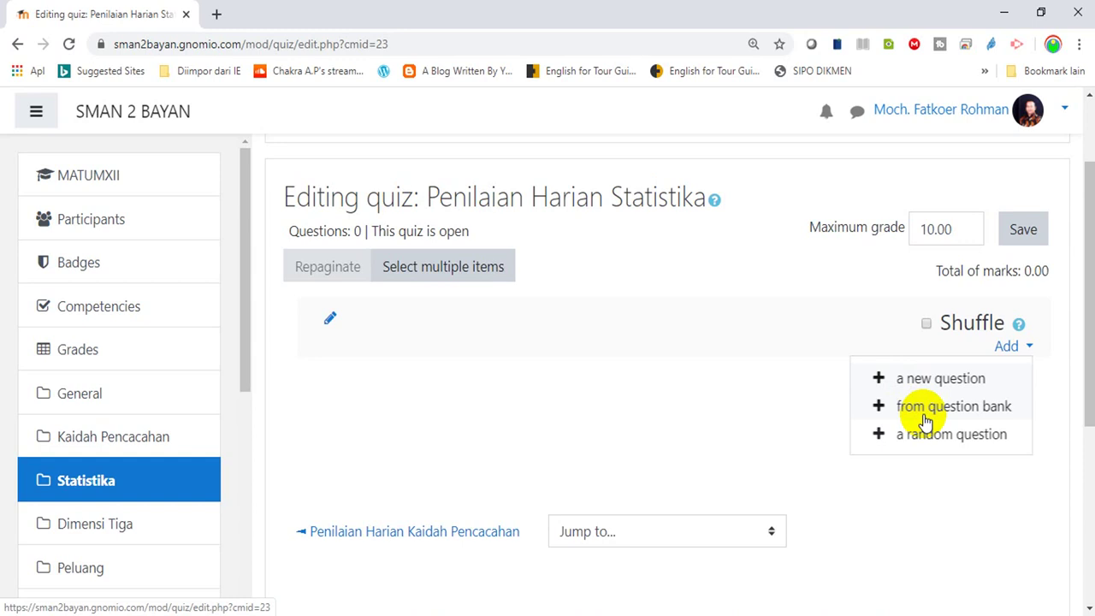
{"action": "left_click", "coordinate": [925, 417]}
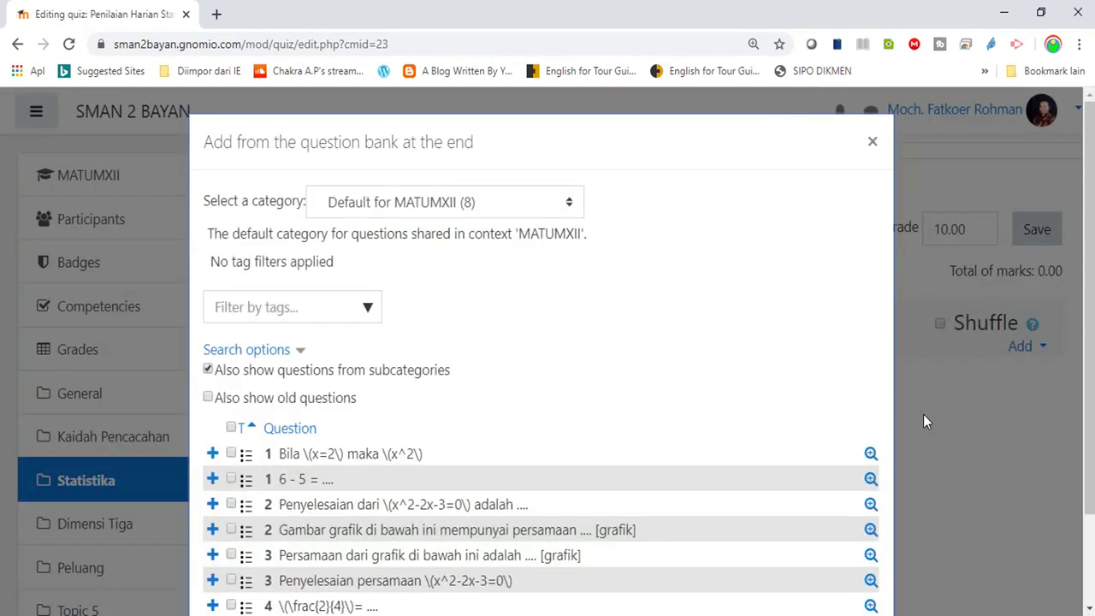
{"action": "left_click", "coordinate": [569, 205]}
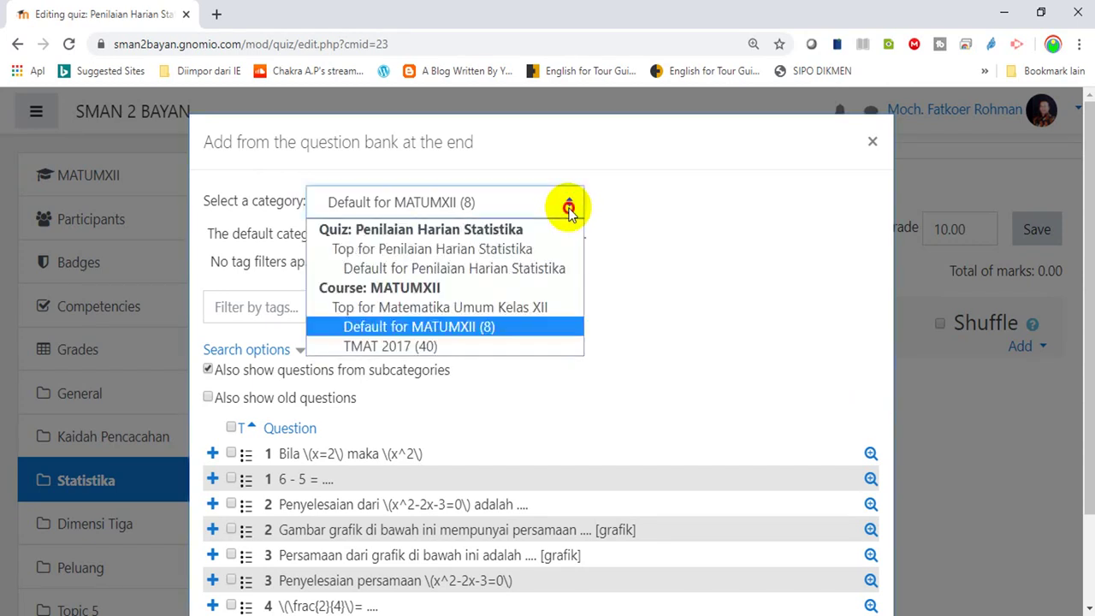
{"action": "left_click", "coordinate": [388, 349]}
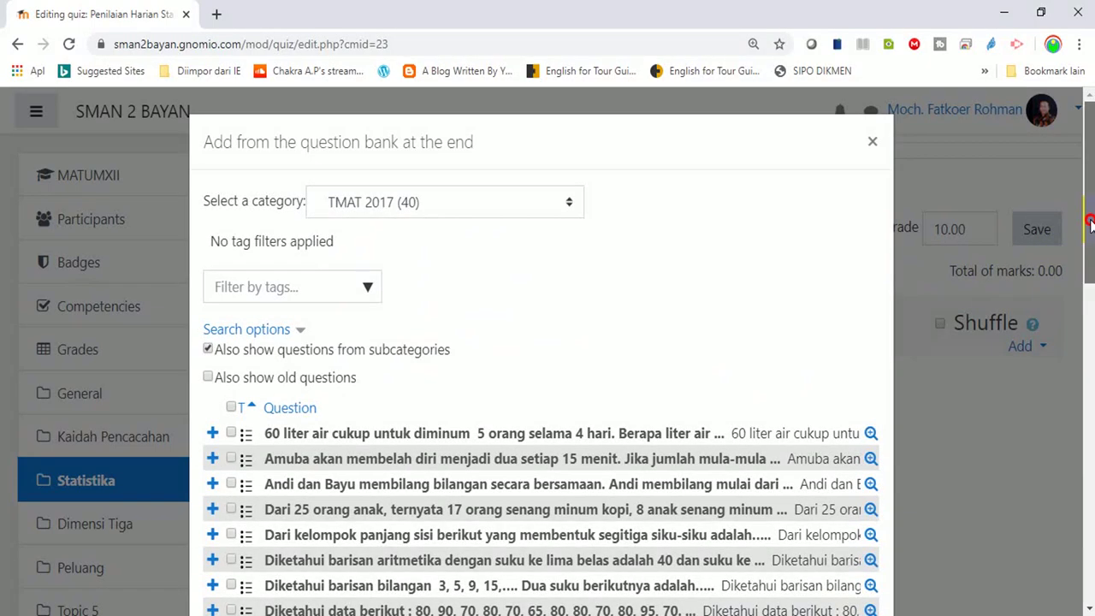
Select all questions in the TMAT 2017 category and add them to the quiz
{"action": "left_click_drag", "start_coordinate": [1092, 224], "coordinate": [1083, 257]}
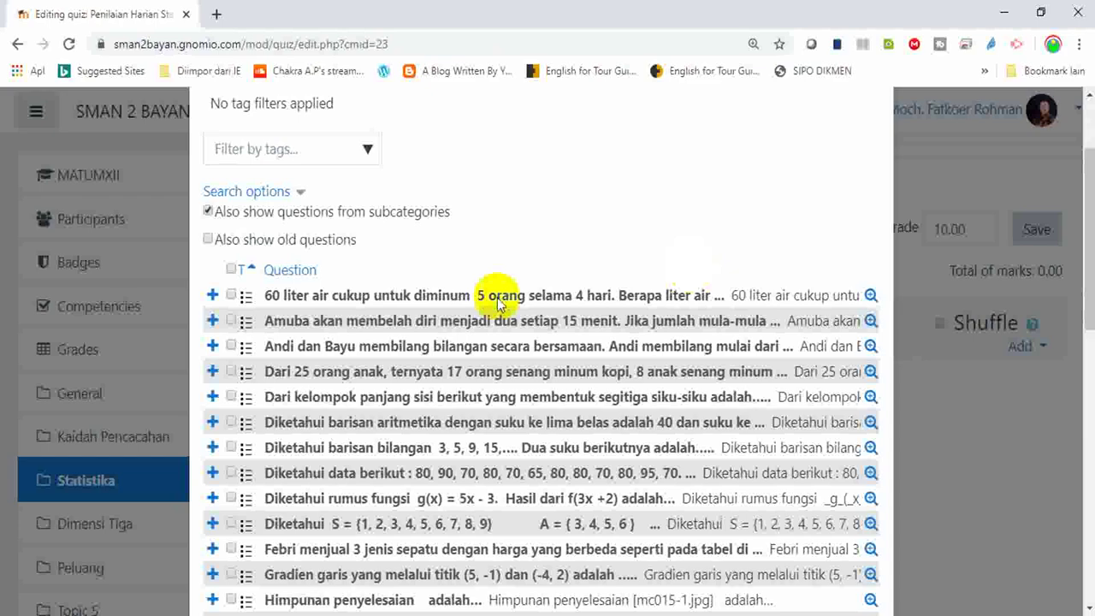
{"action": "left_click", "coordinate": [231, 269]}
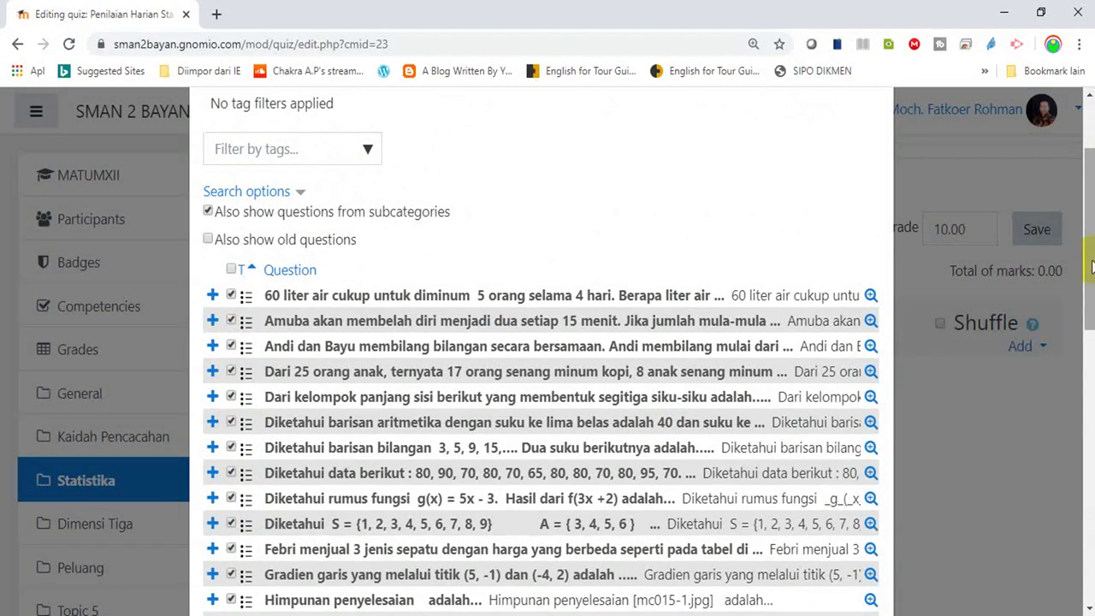
{"action": "left_click_drag", "start_coordinate": [1092, 266], "coordinate": [1092, 539]}
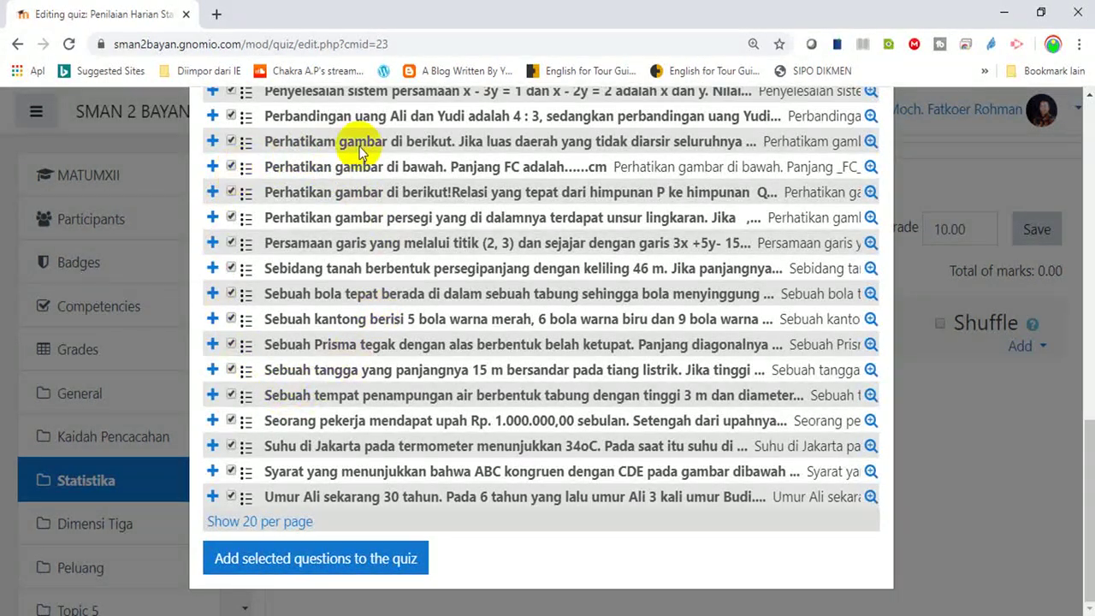
{"action": "left_click", "coordinate": [297, 565]}
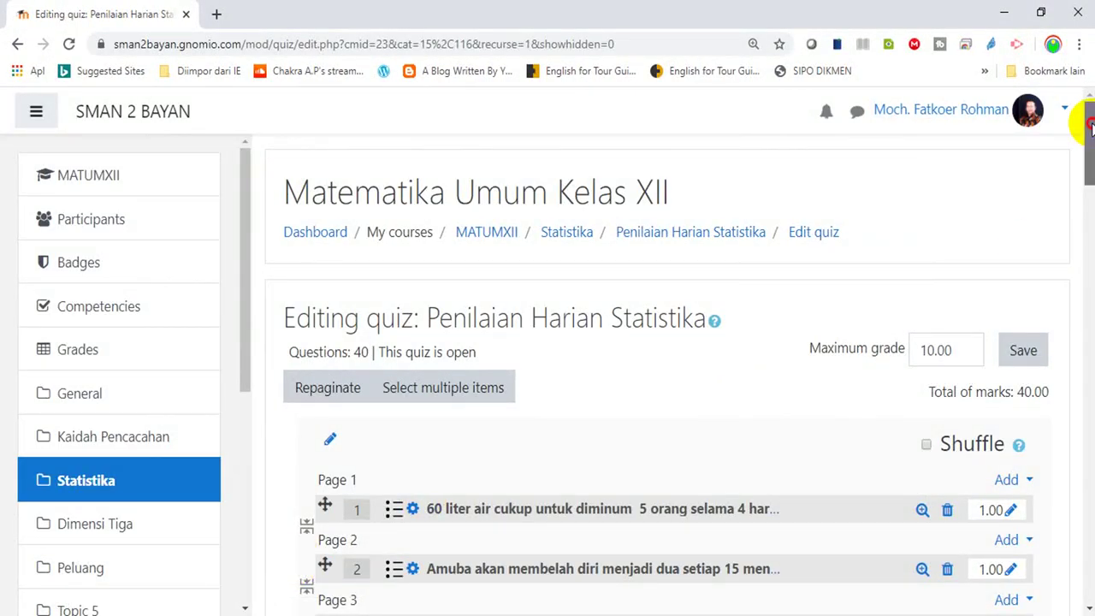
Look through the questions added to the quiz and save its maximum grade of 10.00
{"action": "left_click_drag", "start_coordinate": [1089, 132], "coordinate": [1090, 373]}
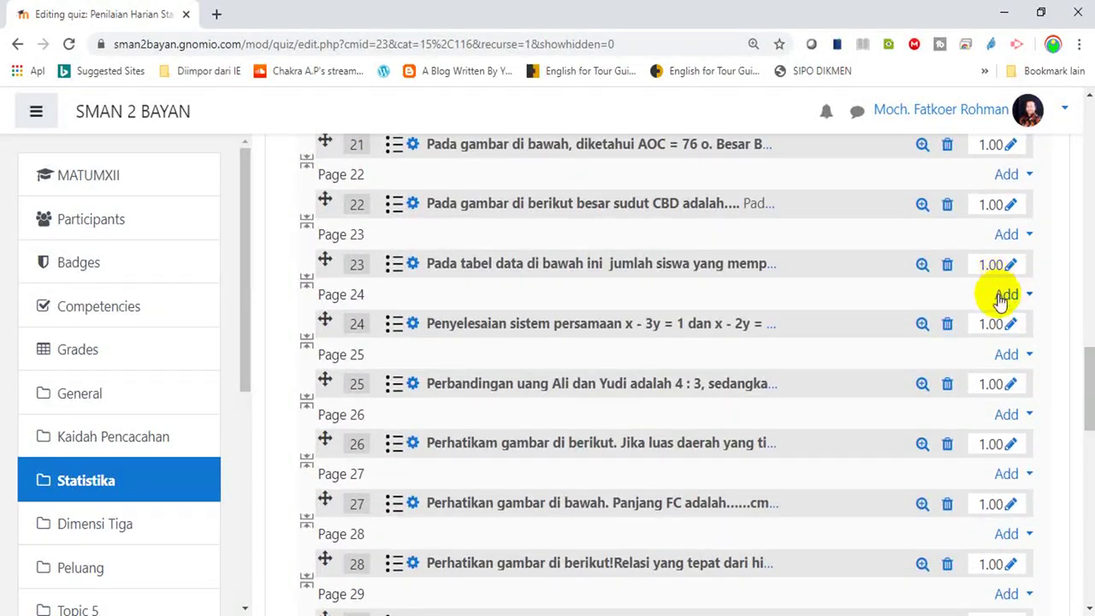
{"action": "left_click", "coordinate": [1088, 424]}
{"action": "left_click_drag", "start_coordinate": [1089, 424], "coordinate": [1091, 547]}
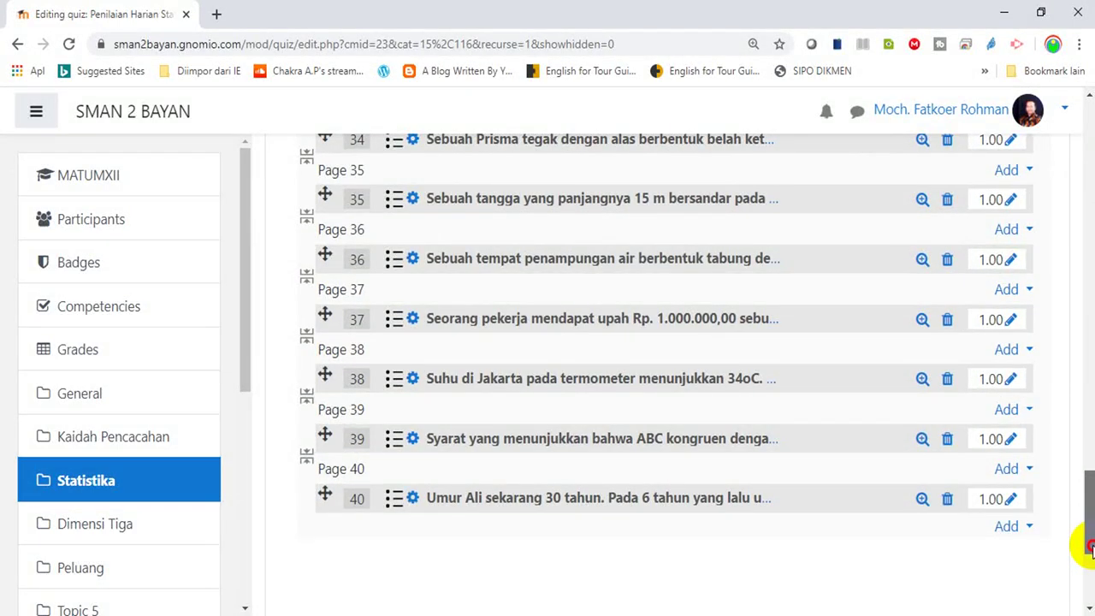
{"action": "left_click_drag", "start_coordinate": [1091, 547], "coordinate": [1068, 213]}
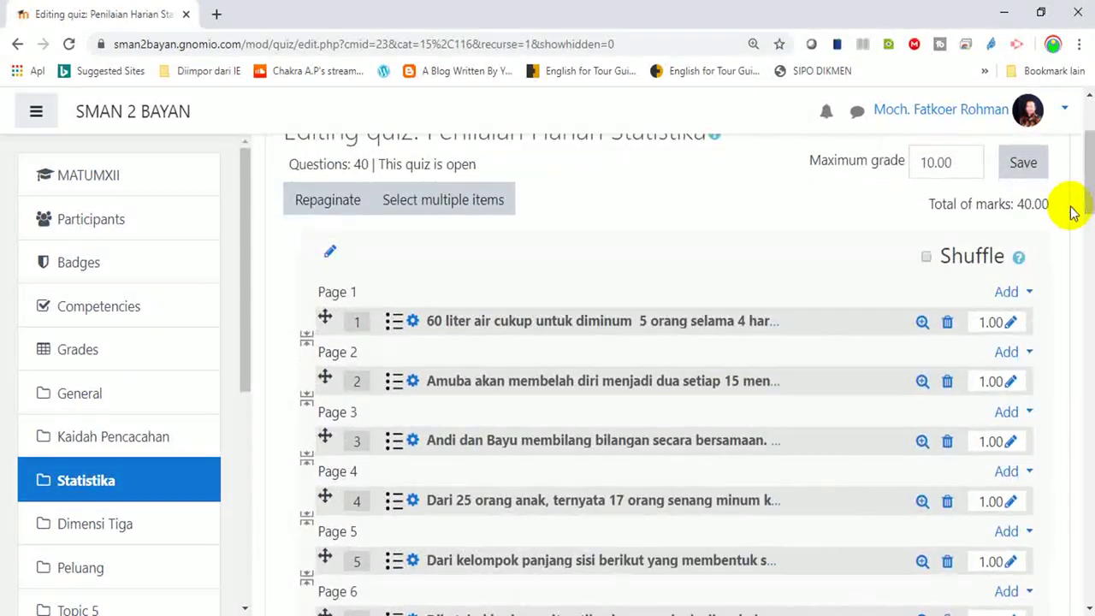
{"action": "left_click", "coordinate": [1017, 166]}
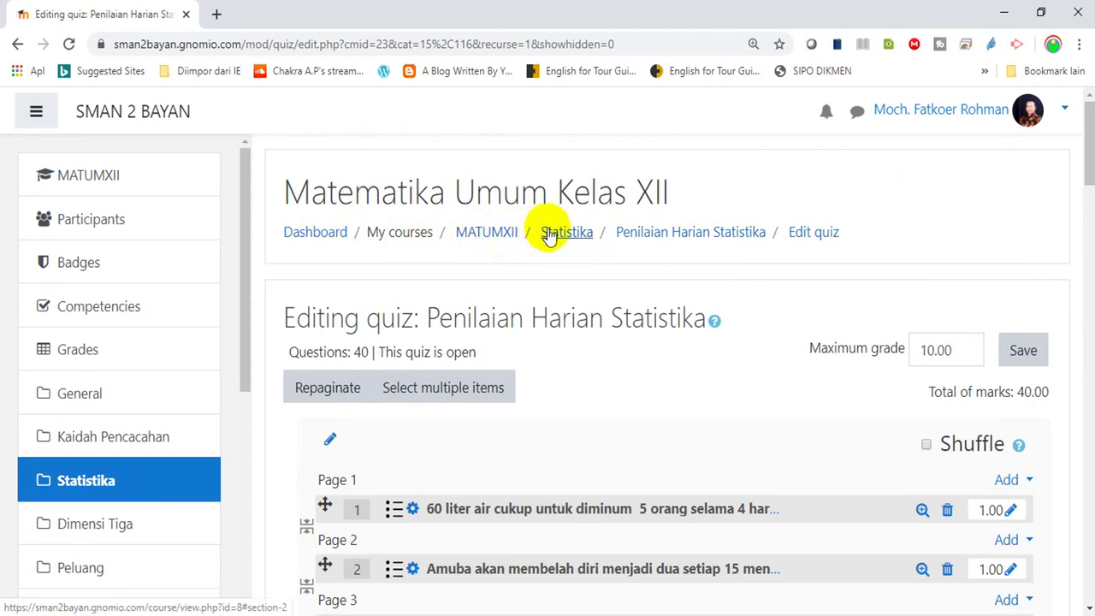
Go back to the Penilaian Harian Statistika quiz page and start a preview attempt
{"action": "left_click", "coordinate": [676, 236]}
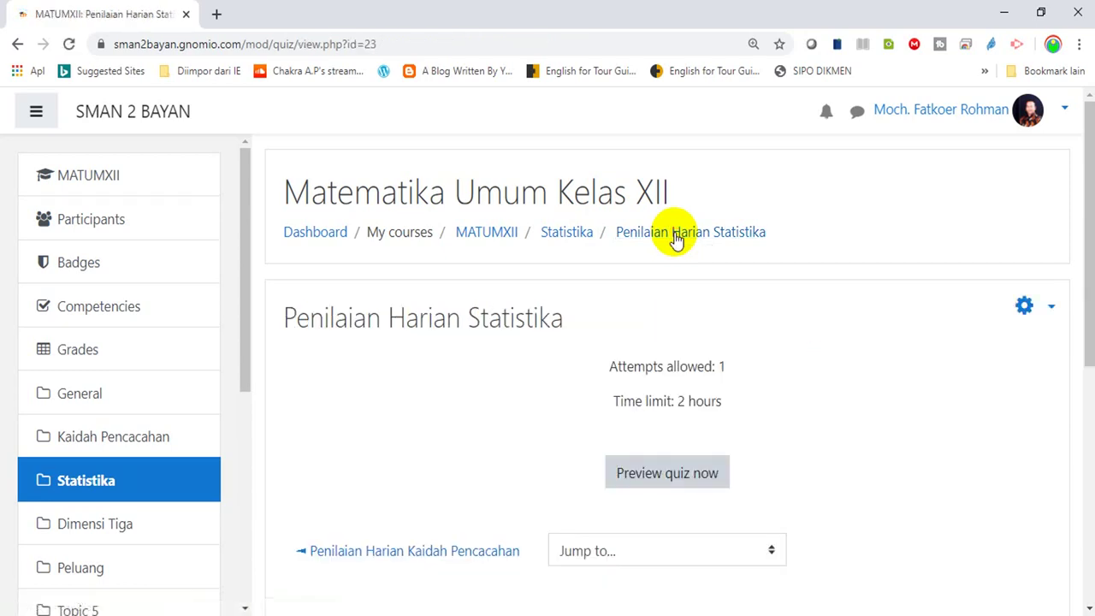
{"action": "left_click", "coordinate": [655, 471]}
{"action": "left_click", "coordinate": [471, 461]}
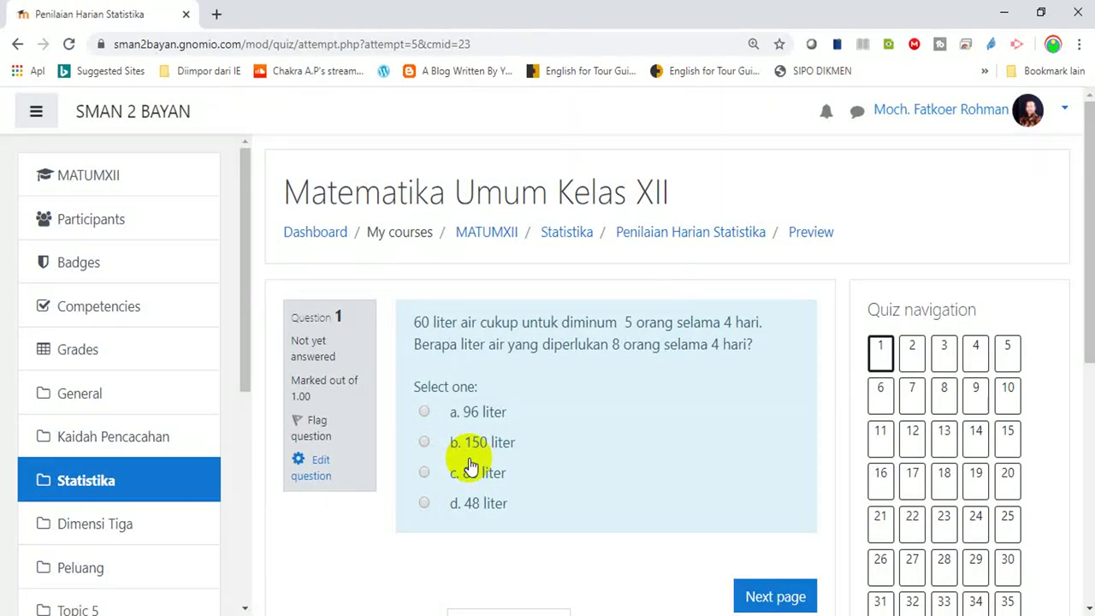
Go through questions 2, 13, 29 and 40 of the quiz preview, checking their text, formulas, images and answer choices
{"action": "left_click_drag", "start_coordinate": [1084, 232], "coordinate": [1088, 265]}
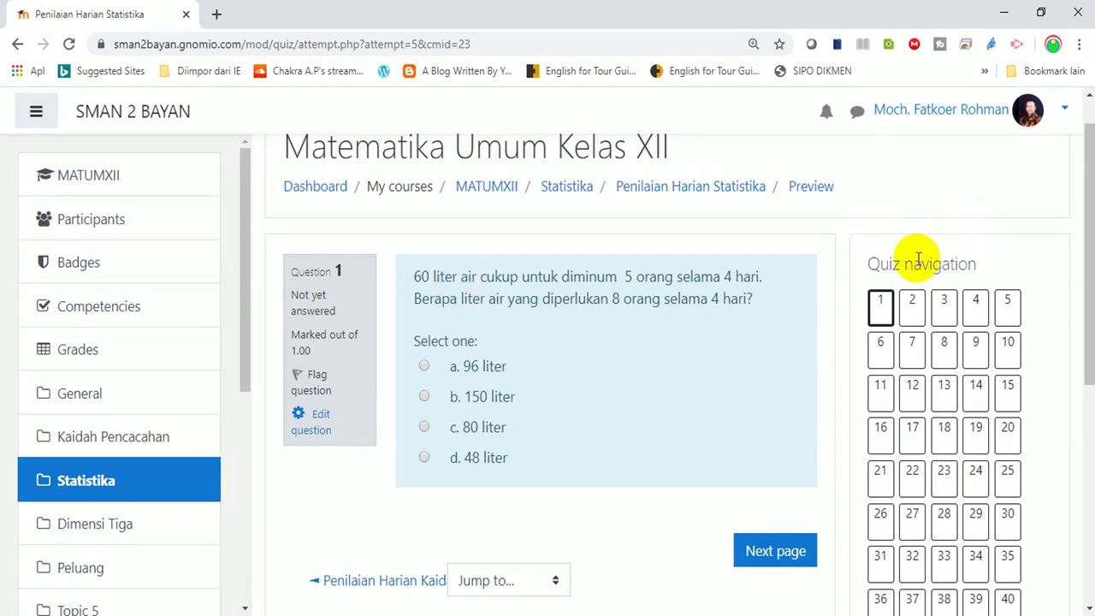
{"action": "left_click", "coordinate": [912, 308]}
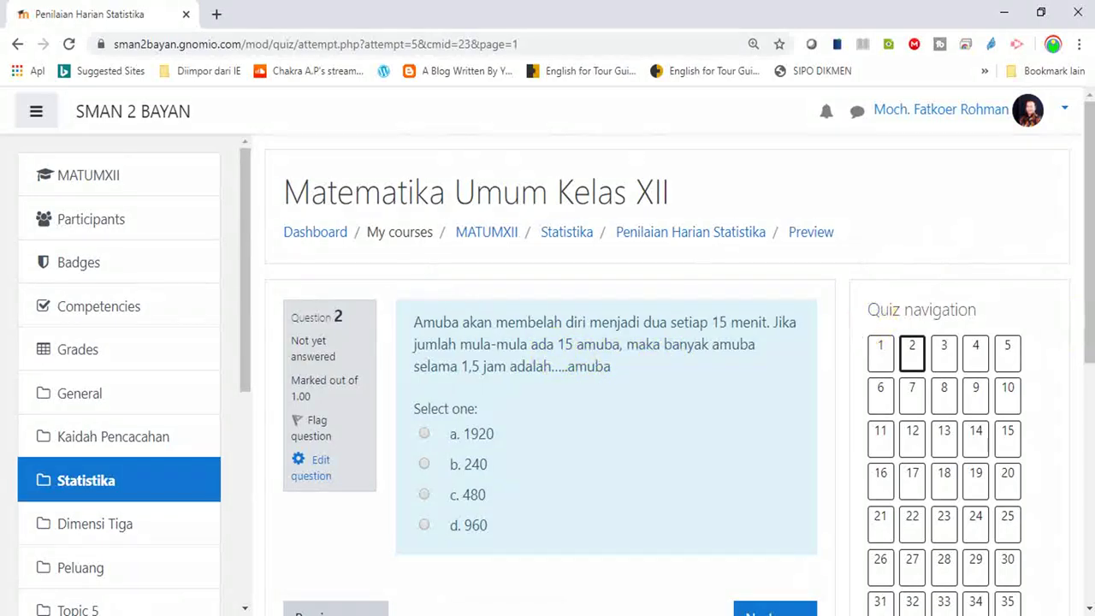
{"action": "left_click_drag", "start_coordinate": [1080, 288], "coordinate": [1088, 344]}
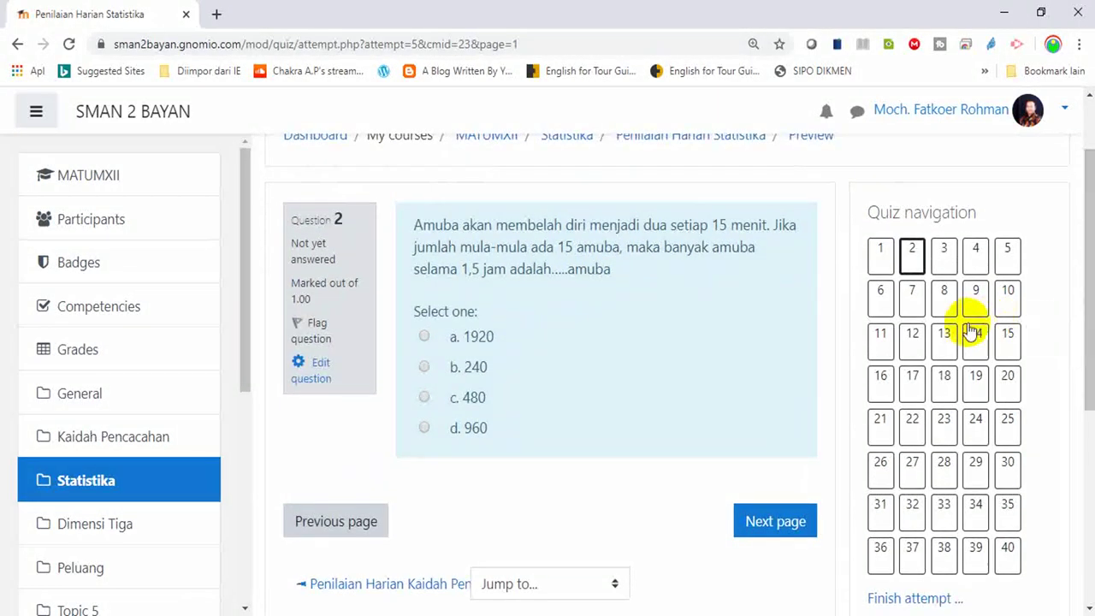
{"action": "left_click", "coordinate": [945, 341]}
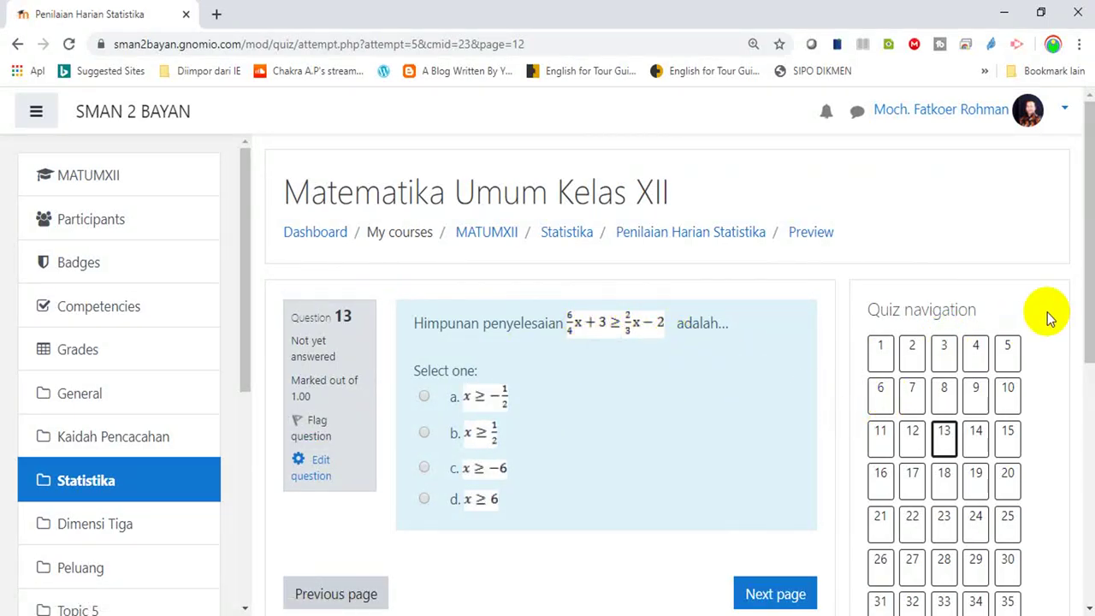
{"action": "left_click_drag", "start_coordinate": [1089, 301], "coordinate": [1083, 399]}
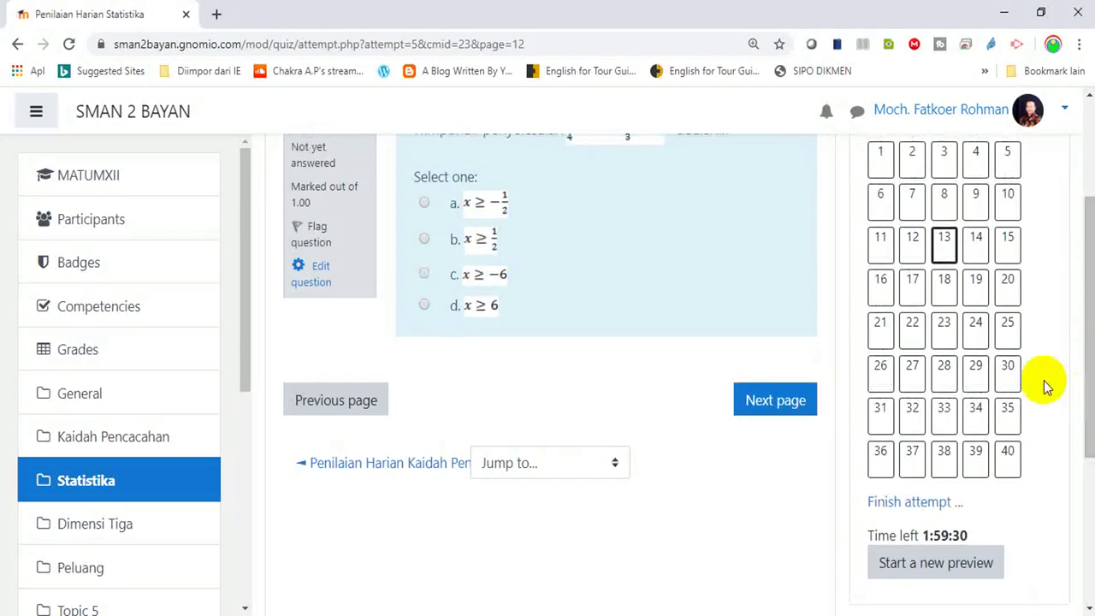
{"action": "left_click", "coordinate": [976, 372]}
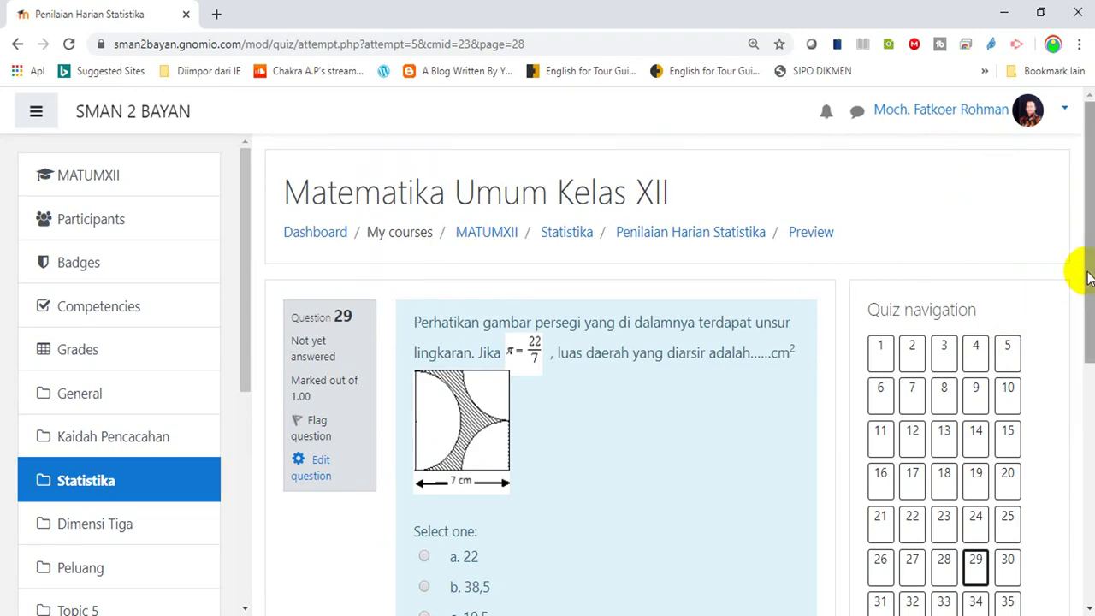
{"action": "scroll", "coordinate": [1078, 288], "scroll_direction": "down", "scroll_amount": 1}
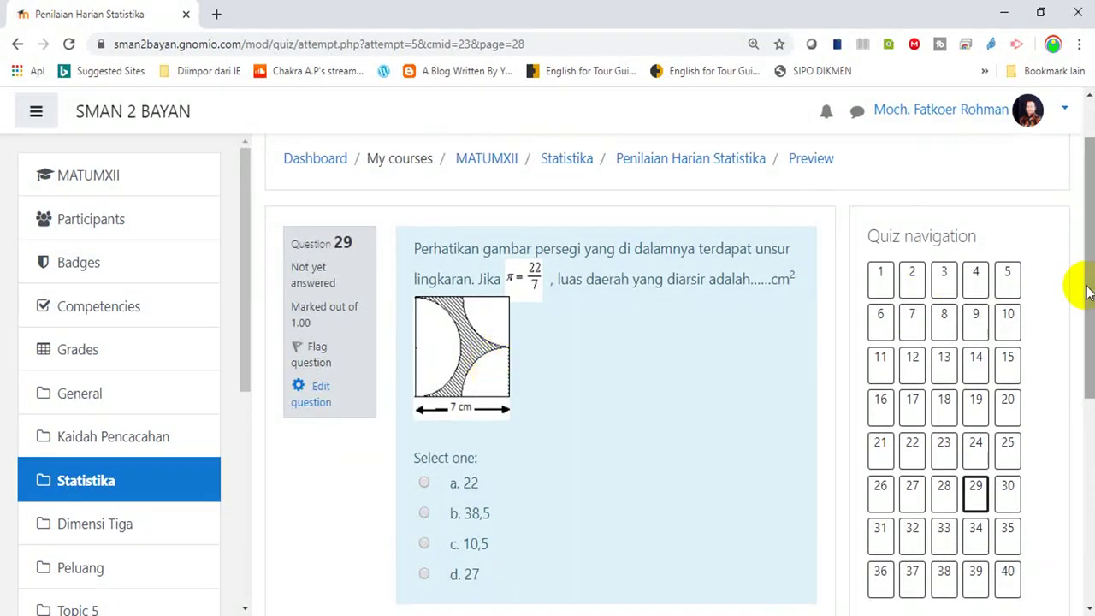
{"action": "left_click_drag", "start_coordinate": [1087, 291], "coordinate": [1078, 399]}
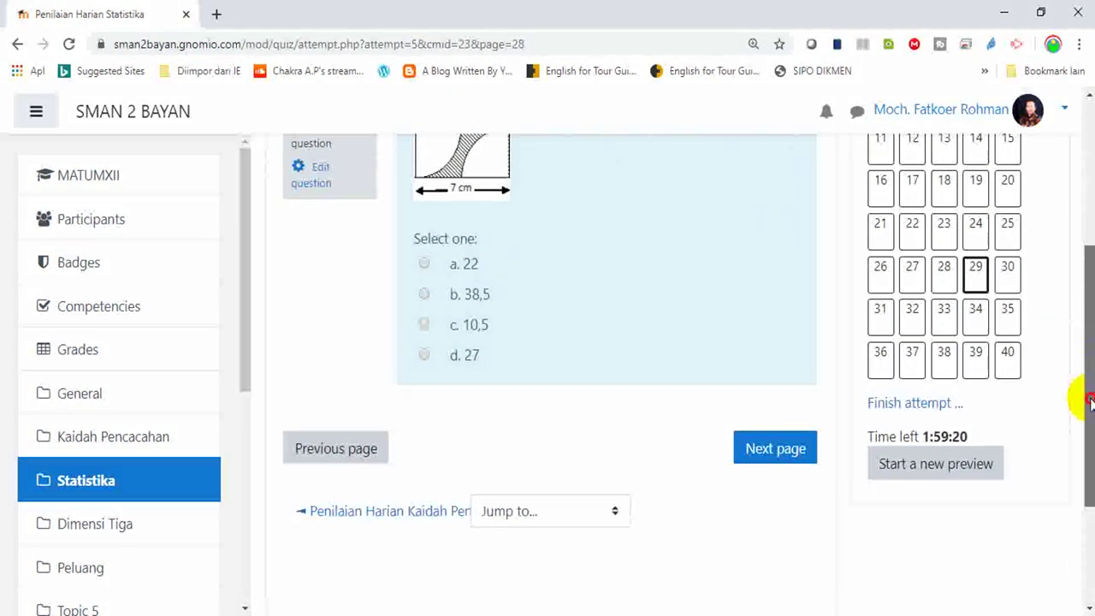
{"action": "left_click", "coordinate": [1008, 357]}
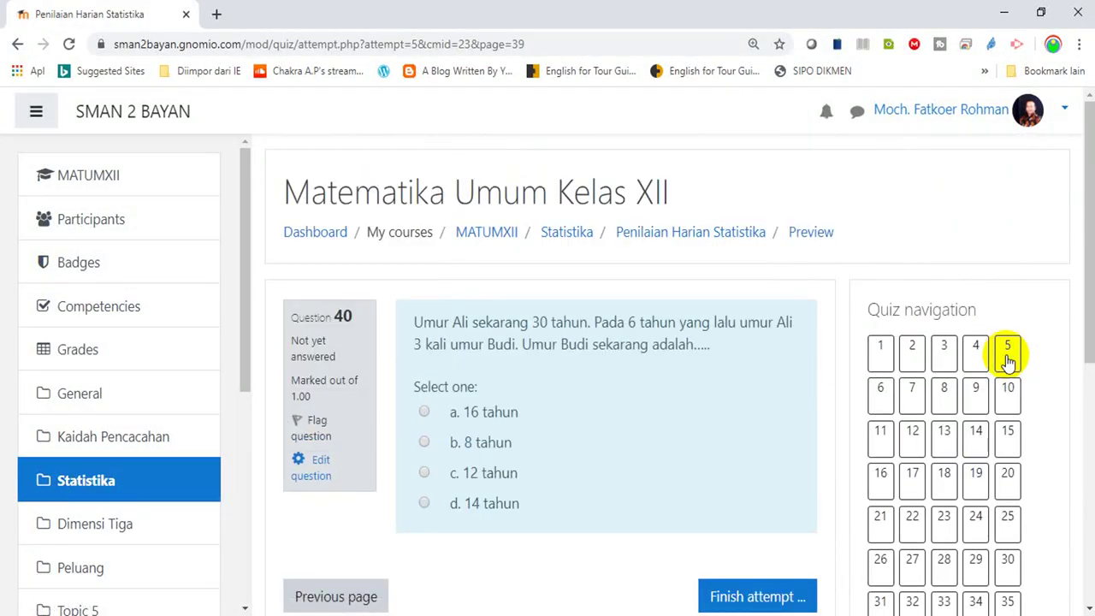
{"action": "left_click_drag", "start_coordinate": [1087, 317], "coordinate": [1085, 386]}
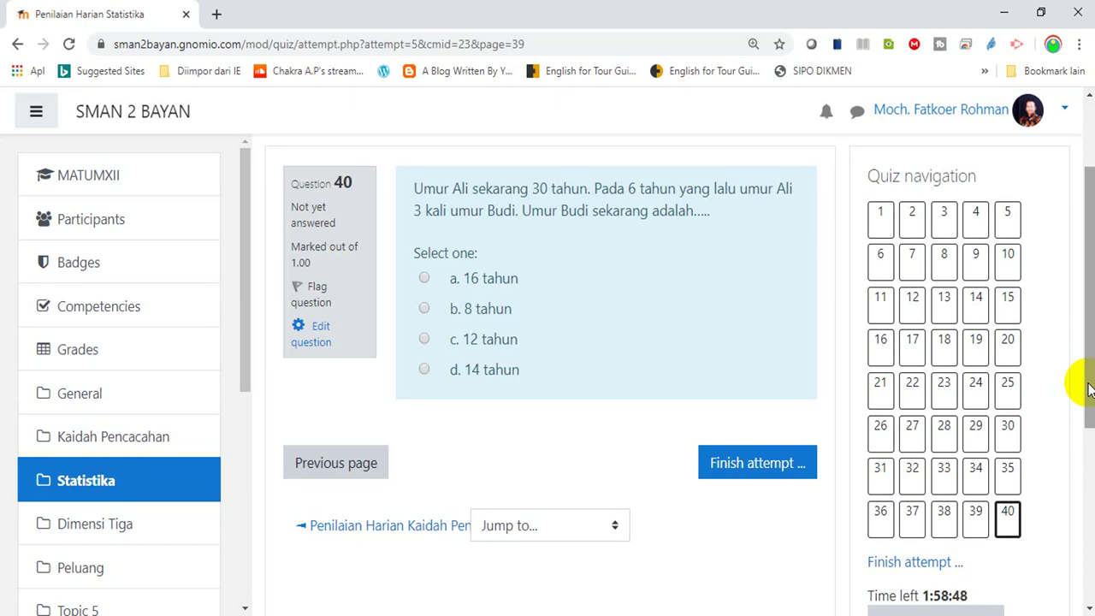
{"action": "left_click_drag", "start_coordinate": [1088, 389], "coordinate": [1083, 367]}
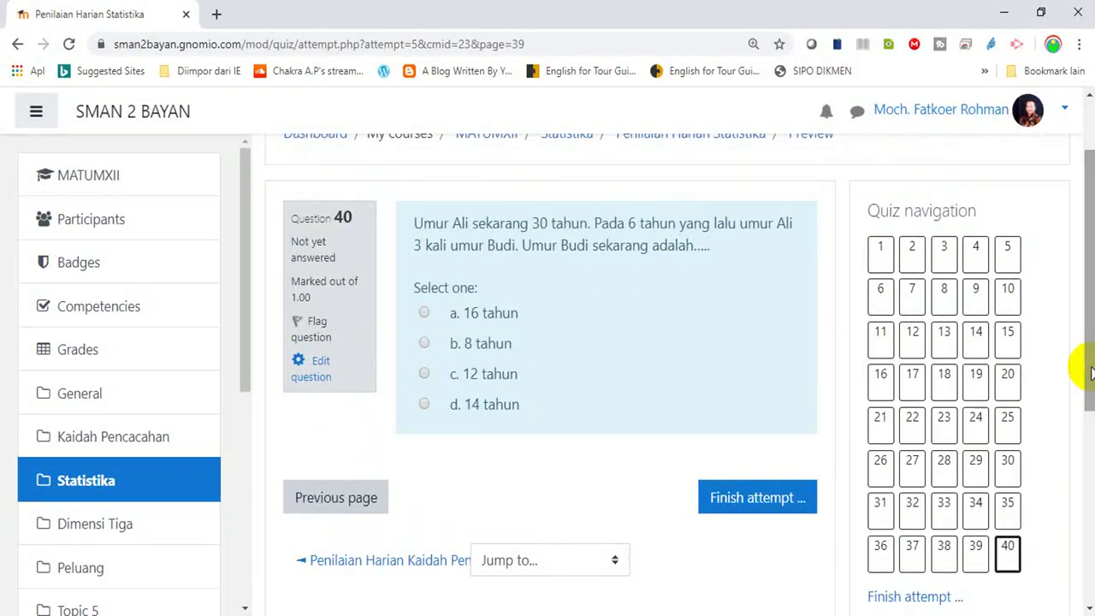